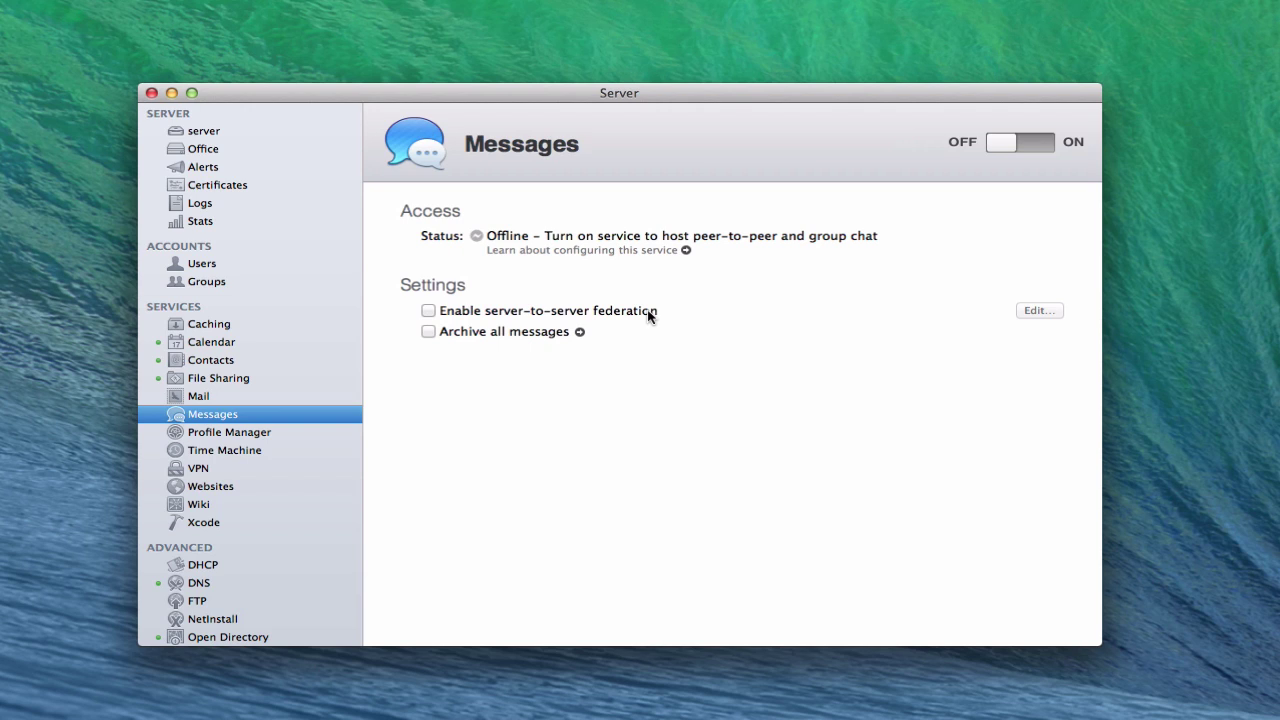
pyautogui.click(428, 311)
pyautogui.click(1031, 312)
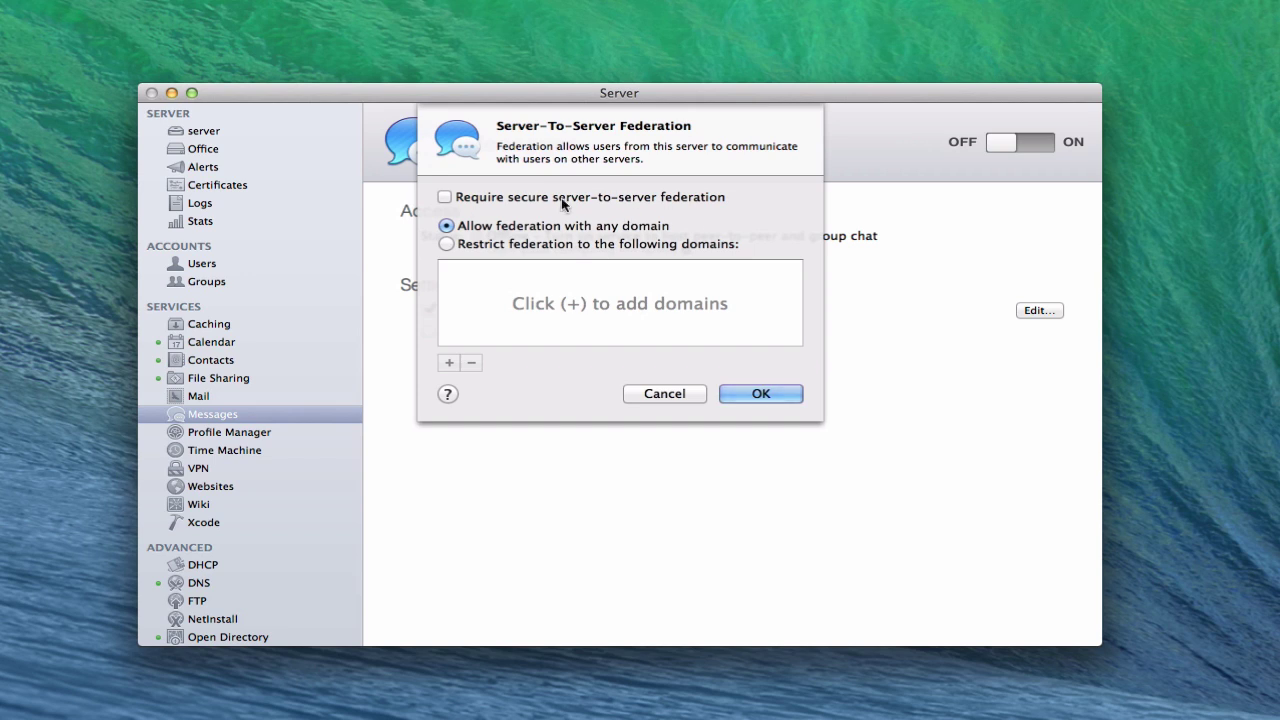
pyautogui.click(660, 398)
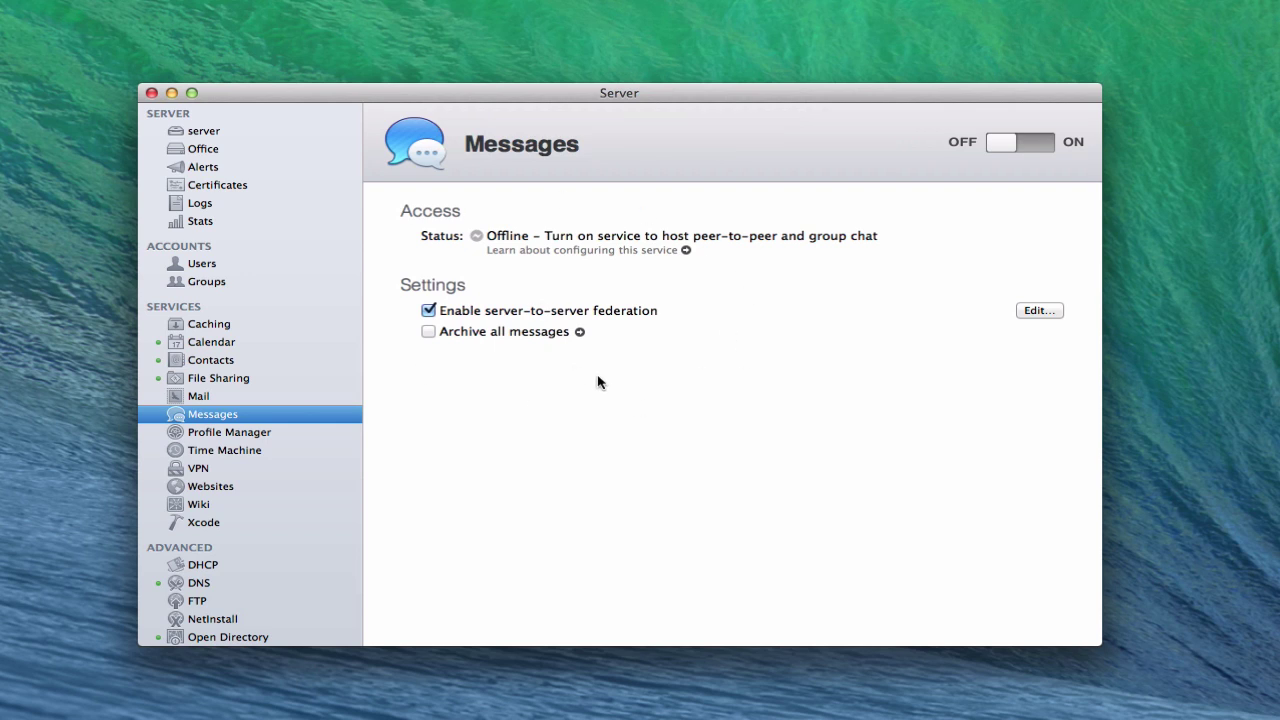
pyautogui.click(228, 185)
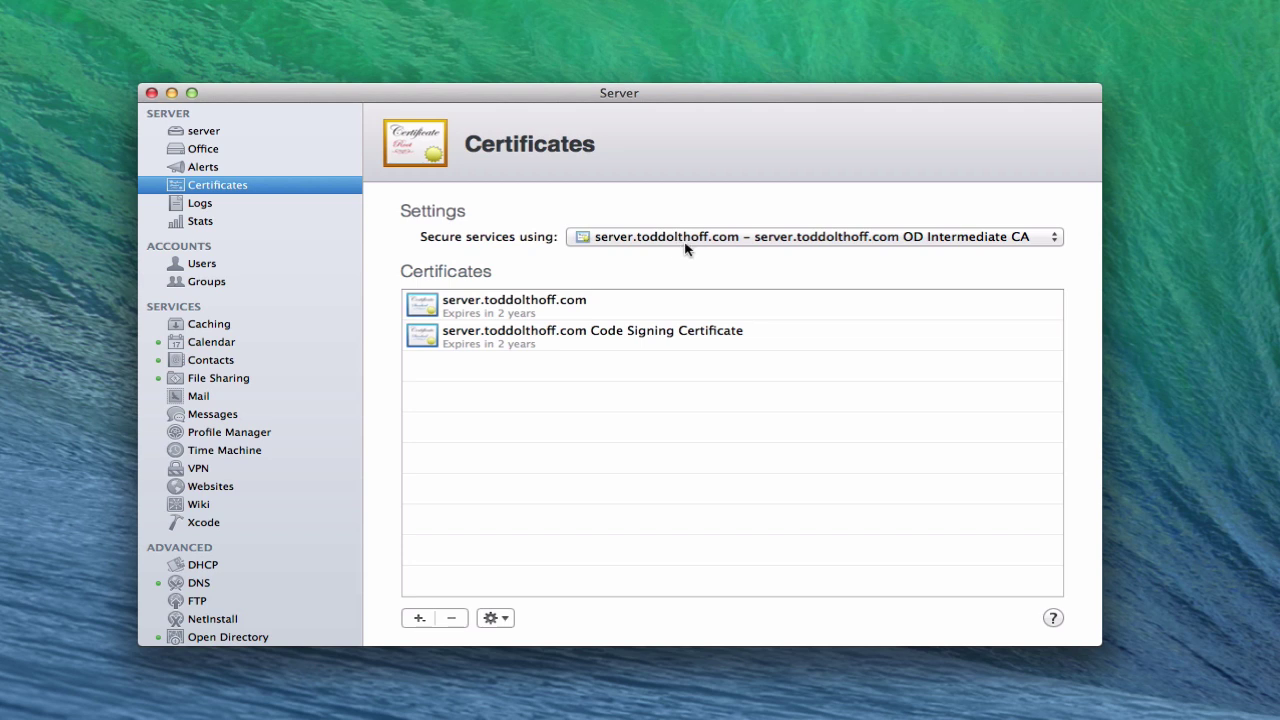
pyautogui.click(235, 413)
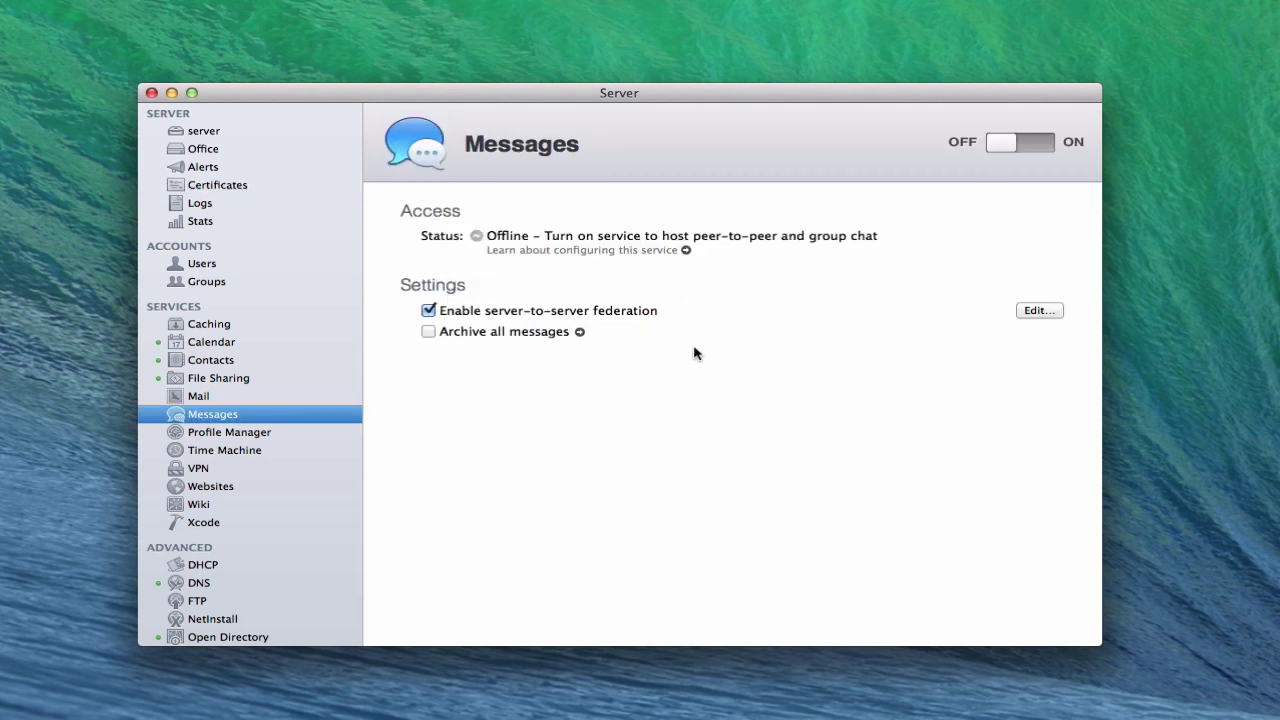
# Reopen the server-to-server federation options for the Messages service
pyautogui.click(1040, 312)
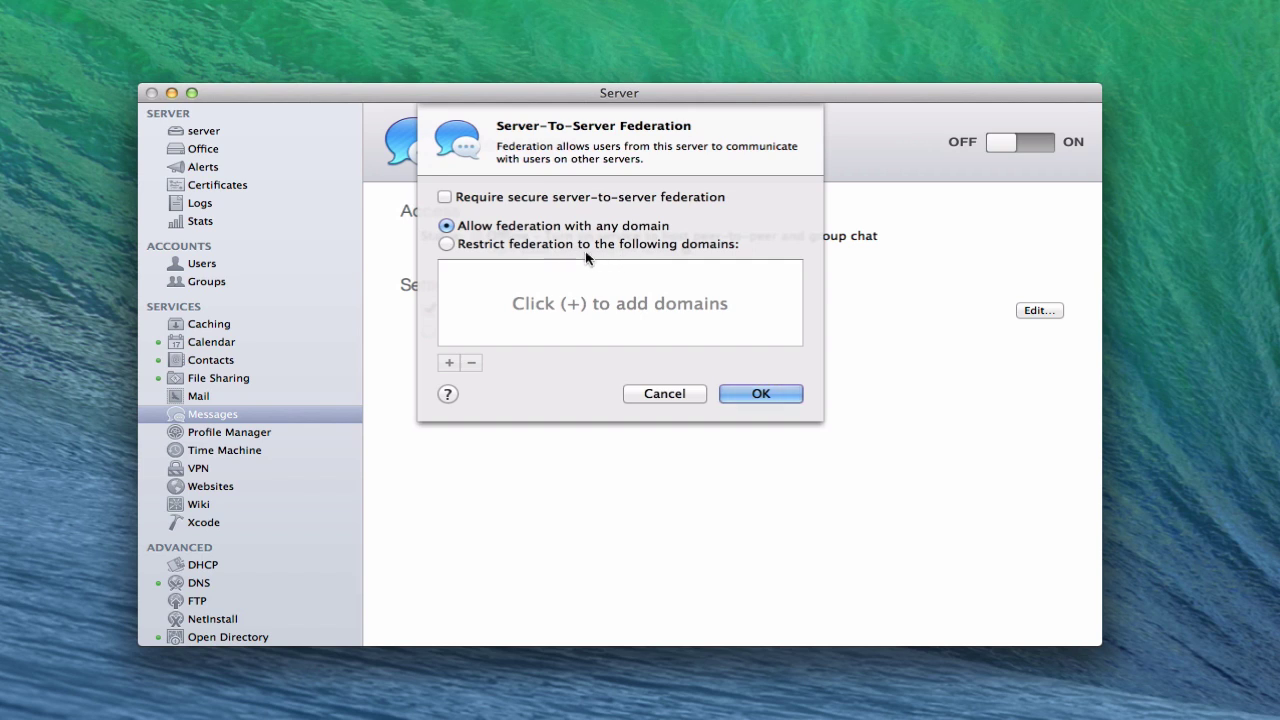
# Try restricting federation to server.example.com, then revert to any domain and require secure federation
pyautogui.click(446, 244)
pyautogui.click(449, 363)
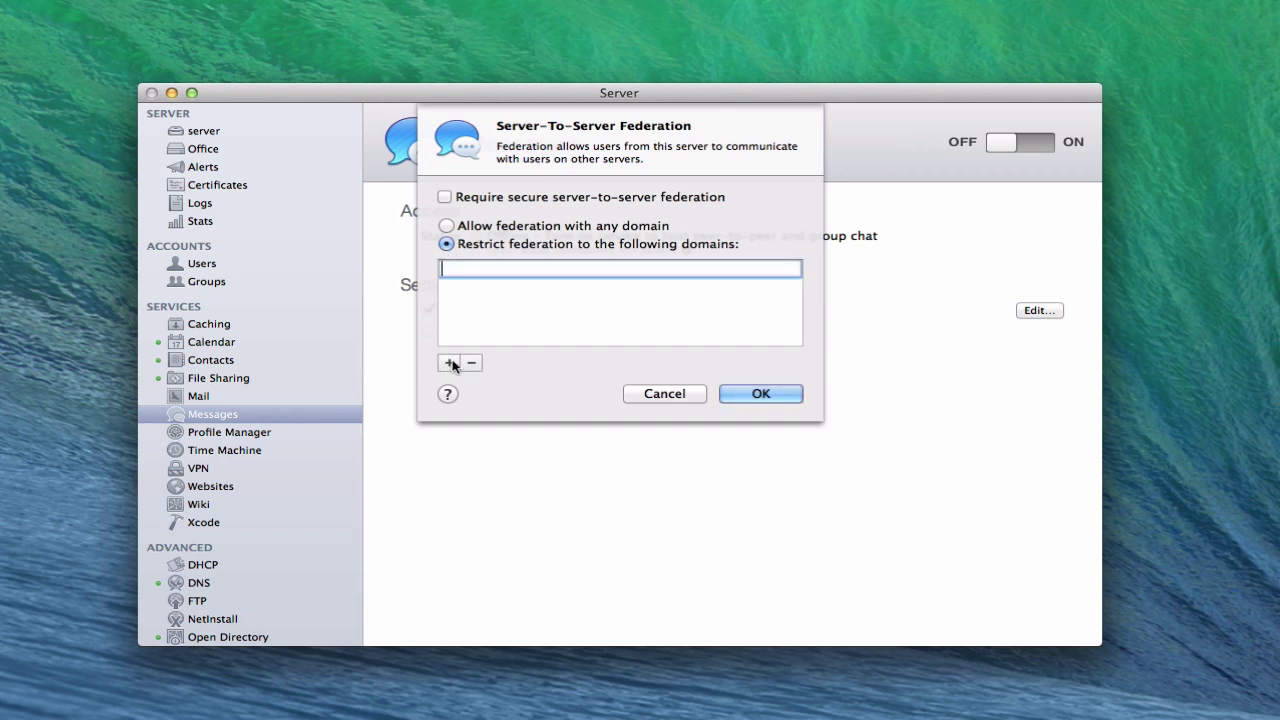
pyautogui.write('server.example.com')
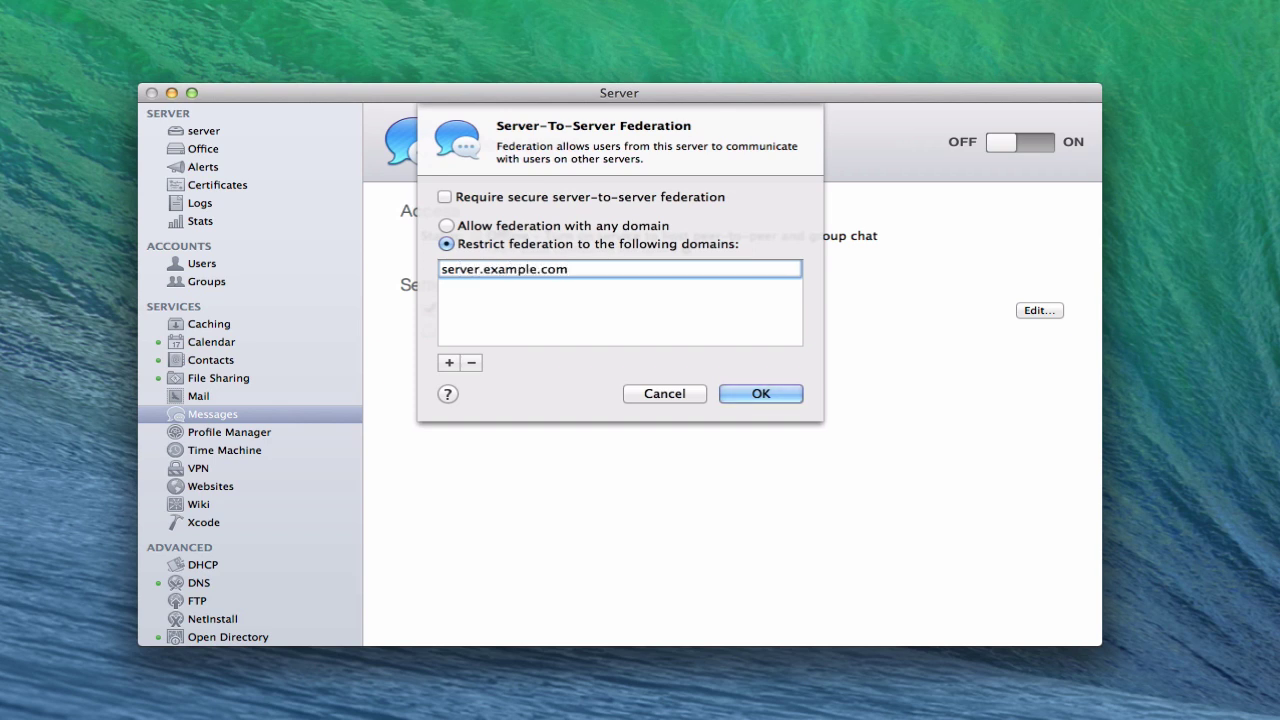
pyautogui.press('Return')
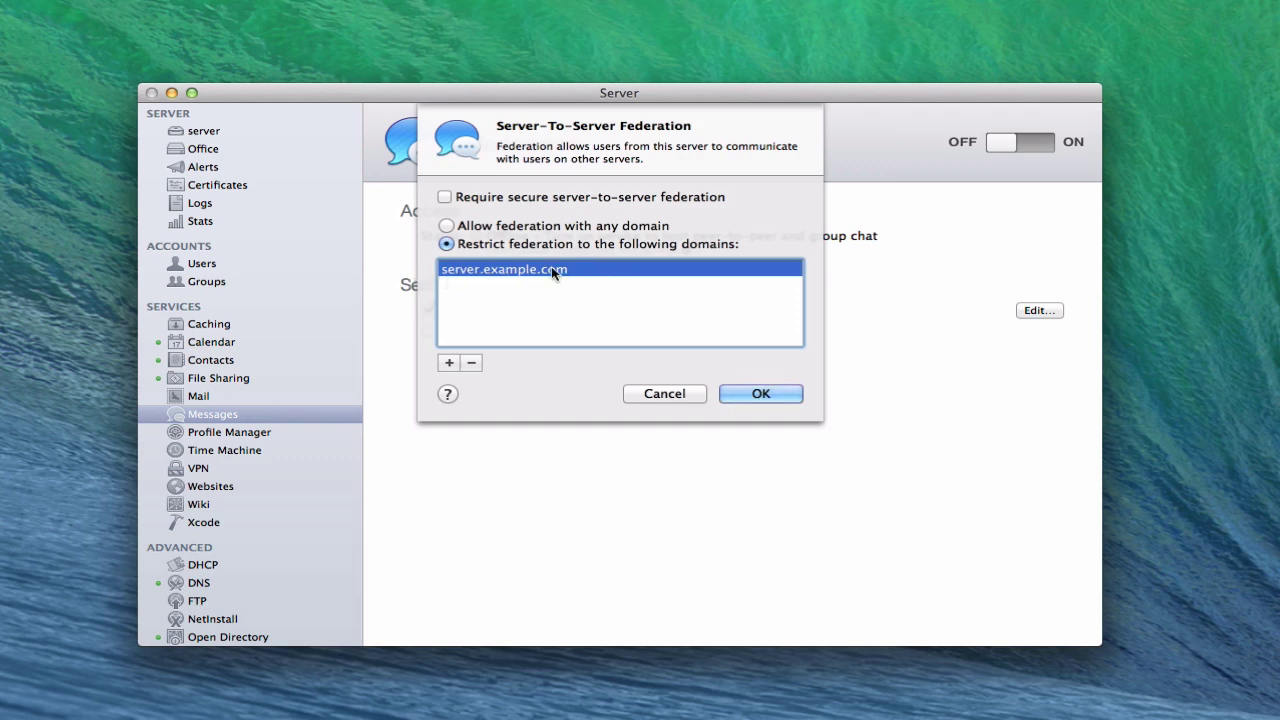
pyautogui.click(472, 363)
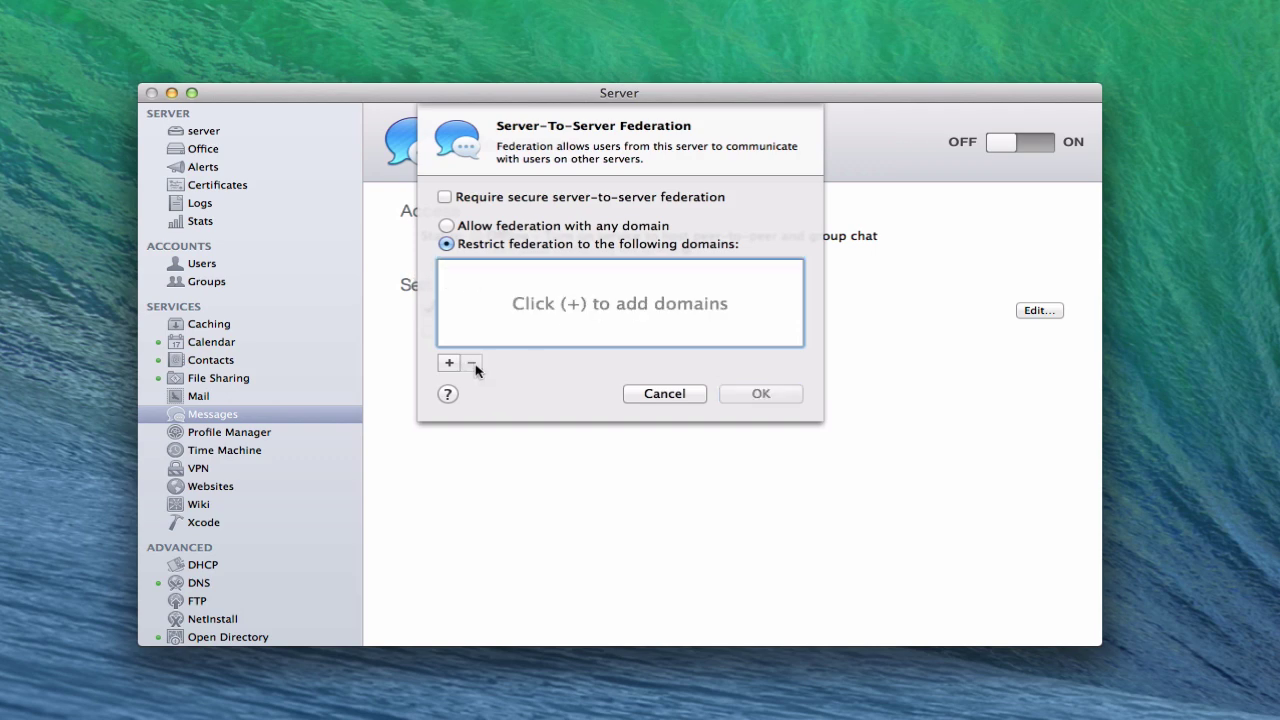
pyautogui.click(446, 227)
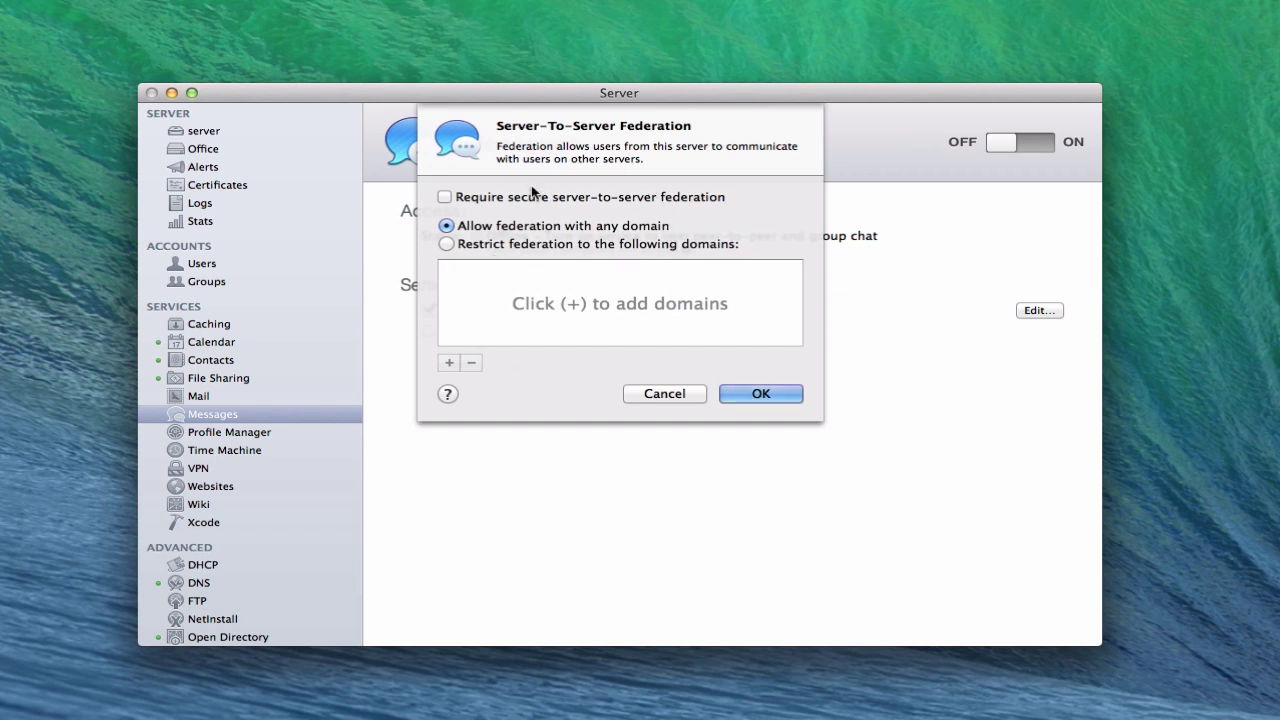
pyautogui.click(445, 197)
# Save the federation settings, inspect the empty message_archives folder, and leave message archiving off
pyautogui.click(760, 394)
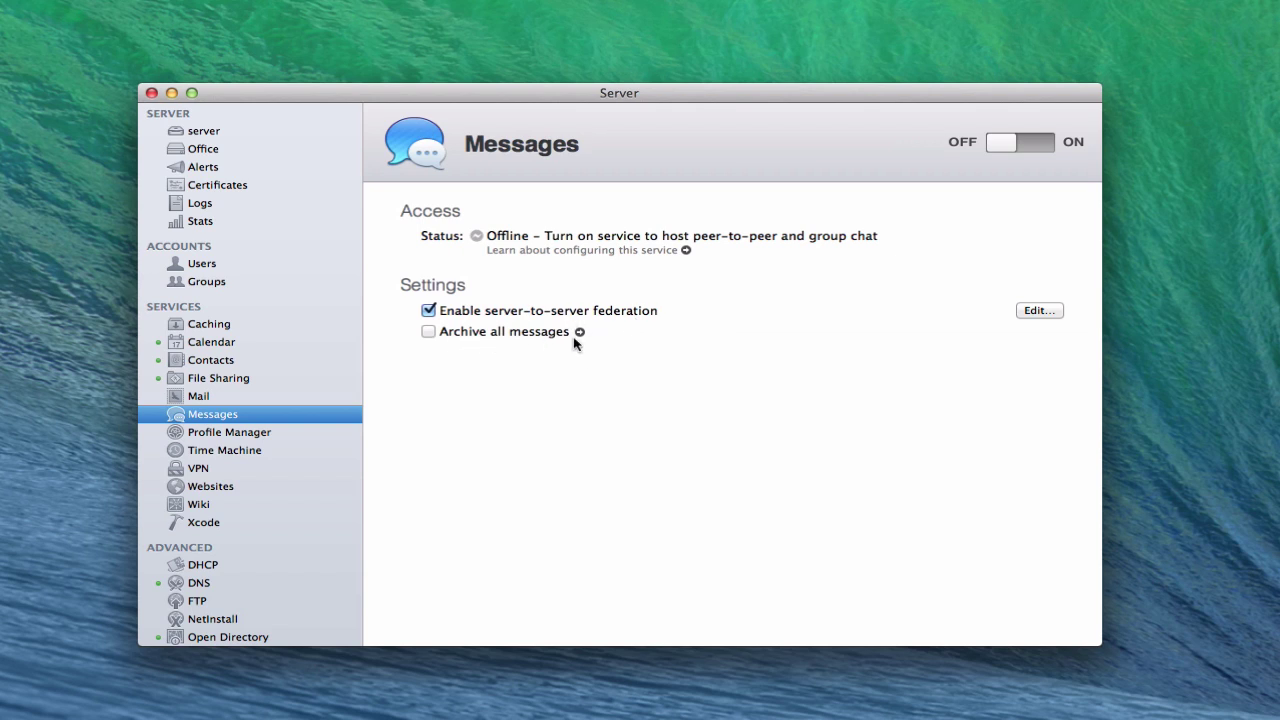
pyautogui.click(428, 332)
pyautogui.click(580, 333)
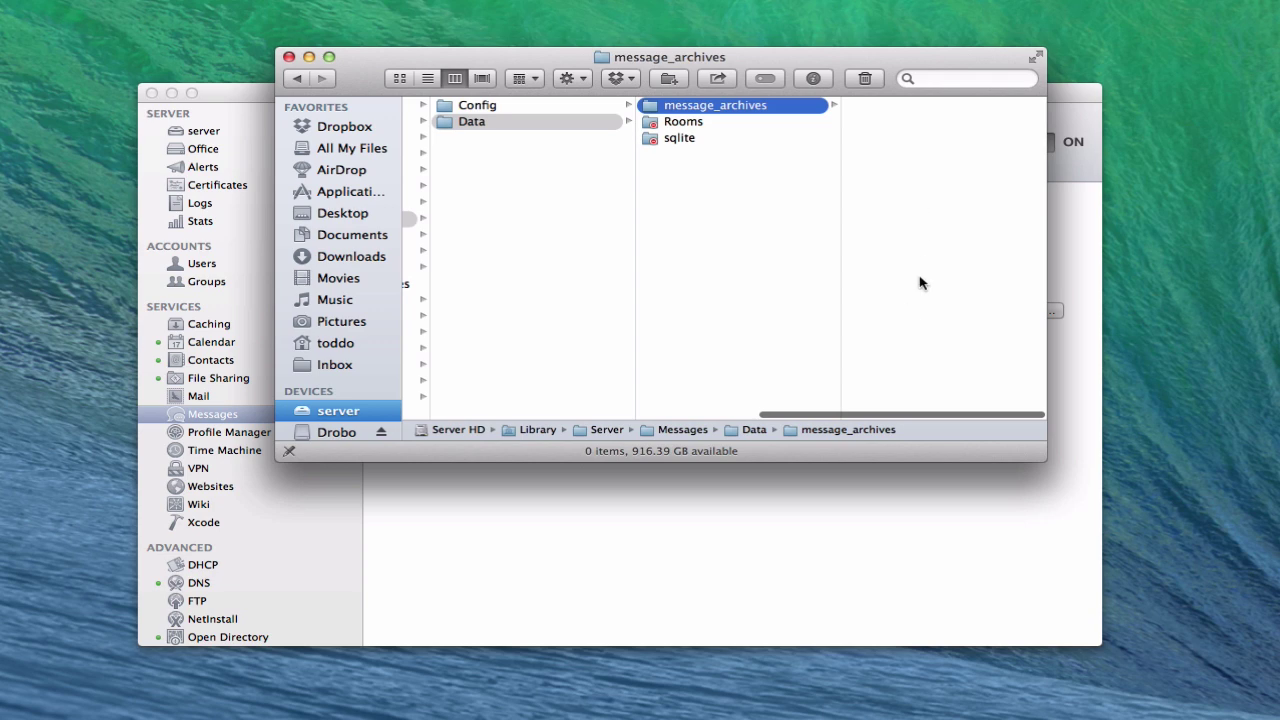
pyautogui.click(289, 57)
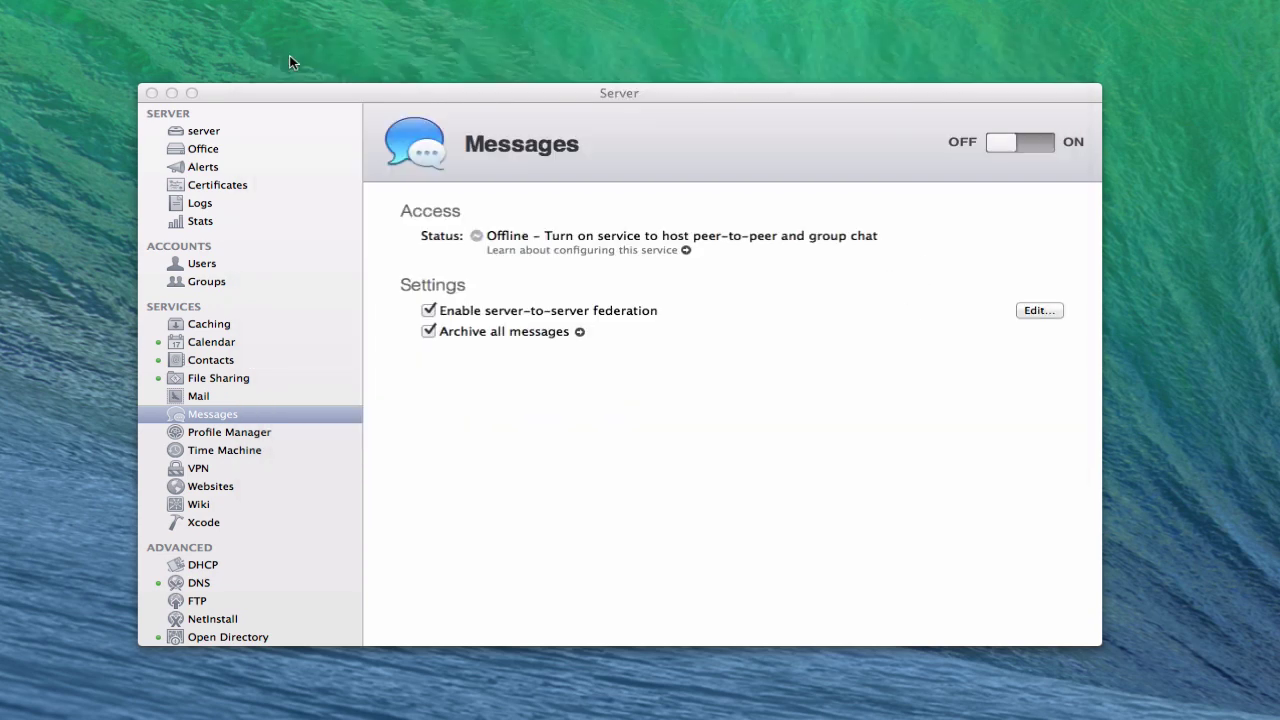
pyautogui.click(430, 335)
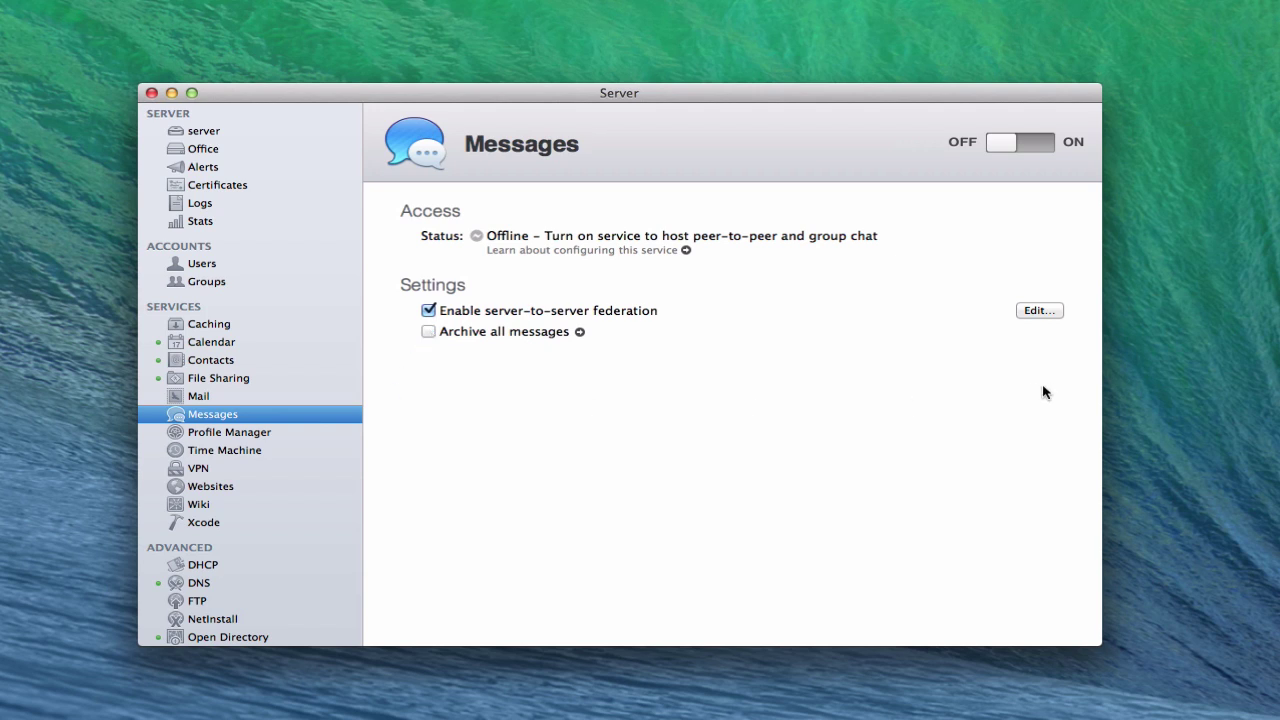
# Switch the Messages service from OFF to ON
pyautogui.click(1044, 147)
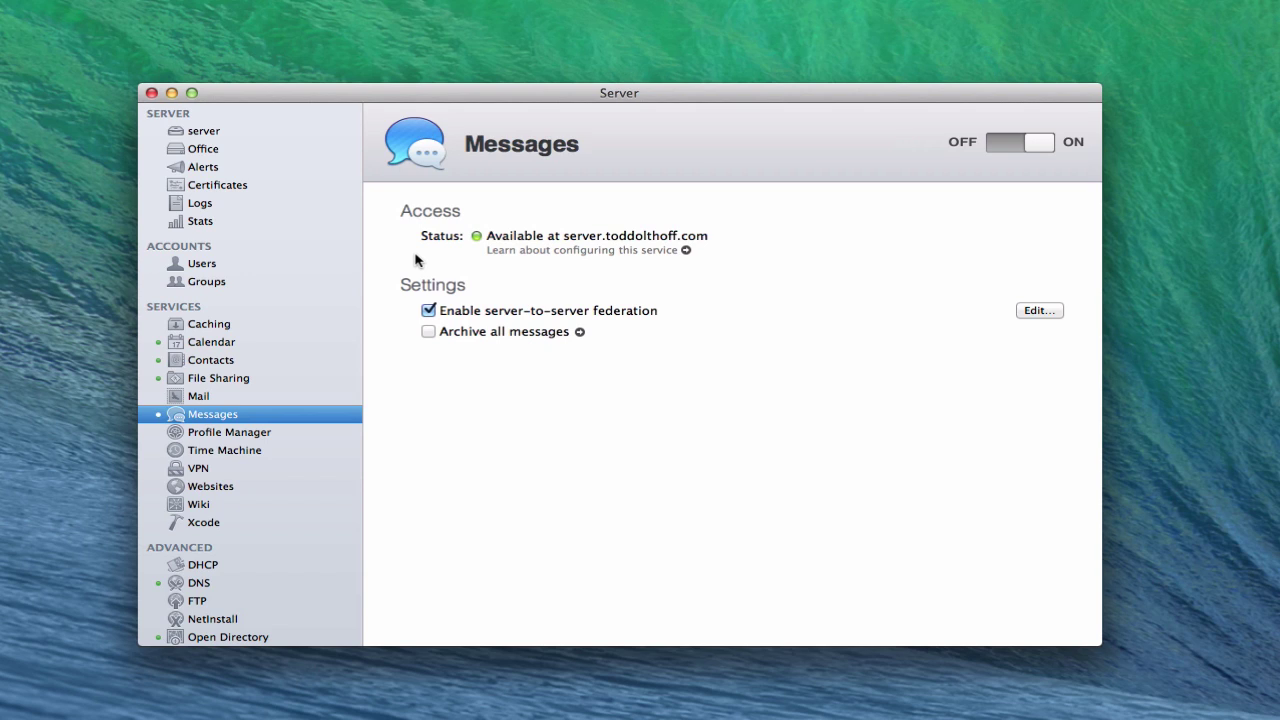
# Check the Kids group's 'Make group members Messages buddies' setting, then cancel without changes
pyautogui.click(208, 283)
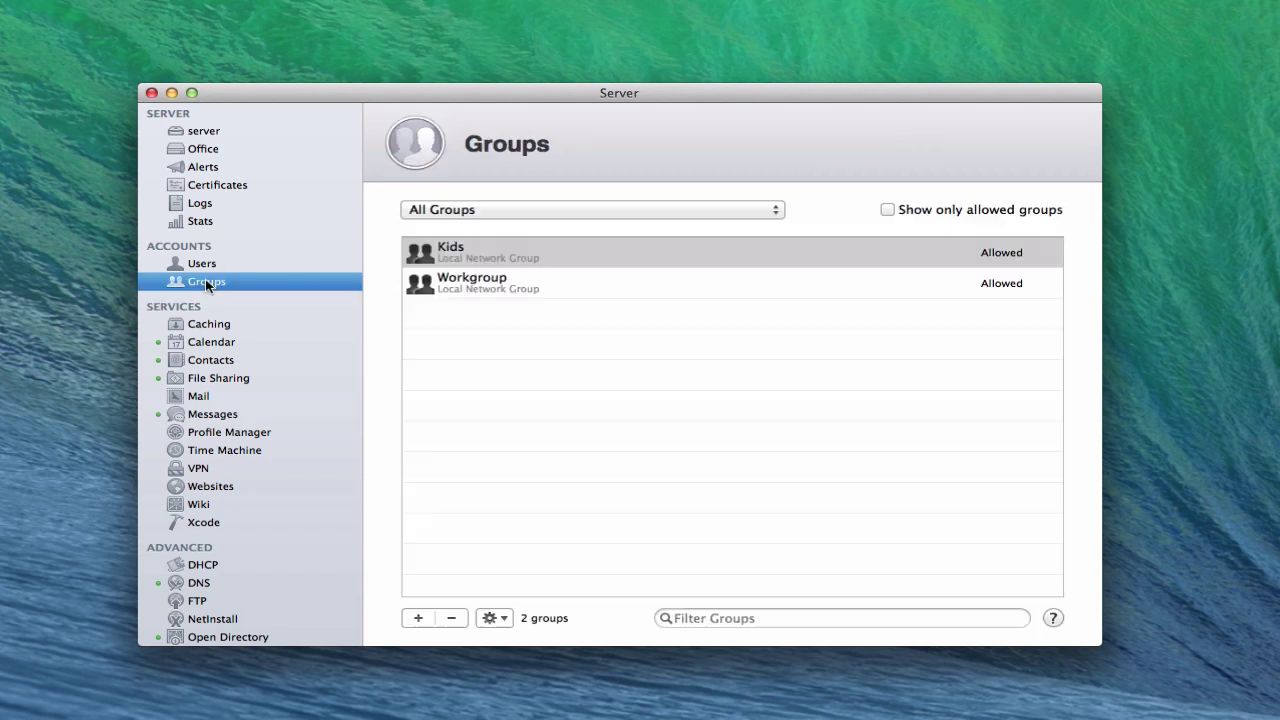
pyautogui.click(460, 249)
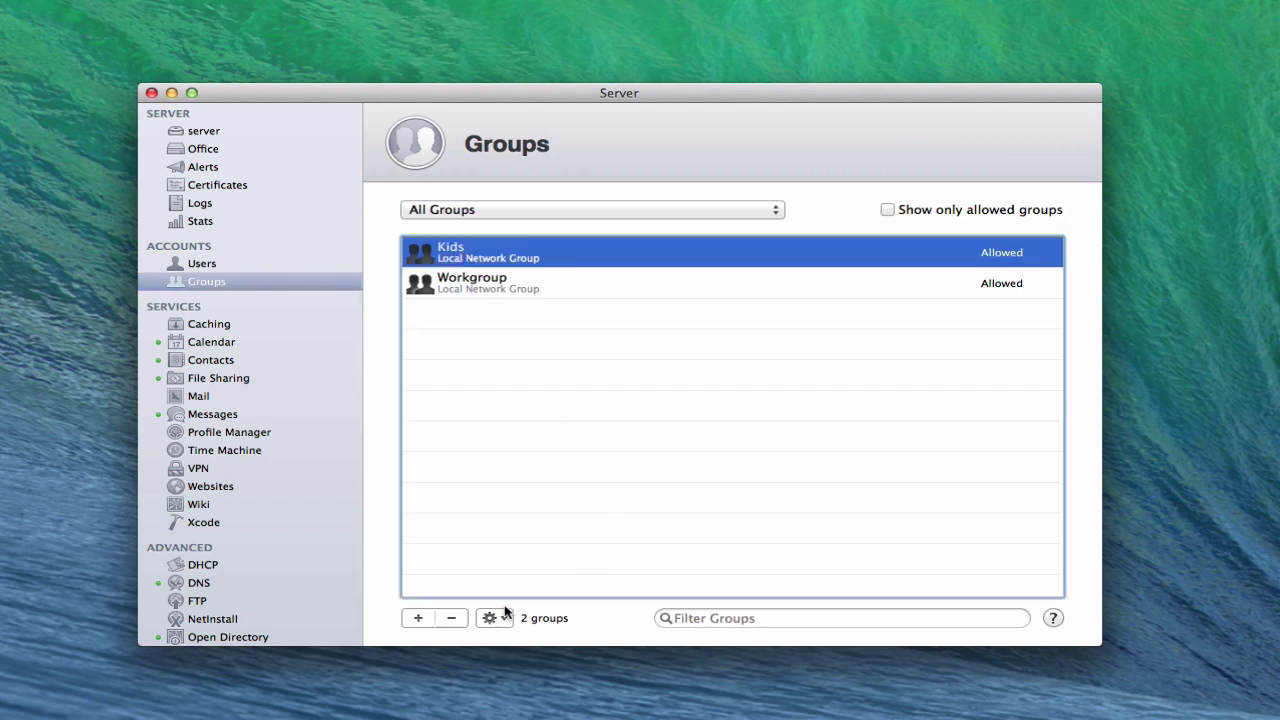
pyautogui.doubleClick(452, 257)
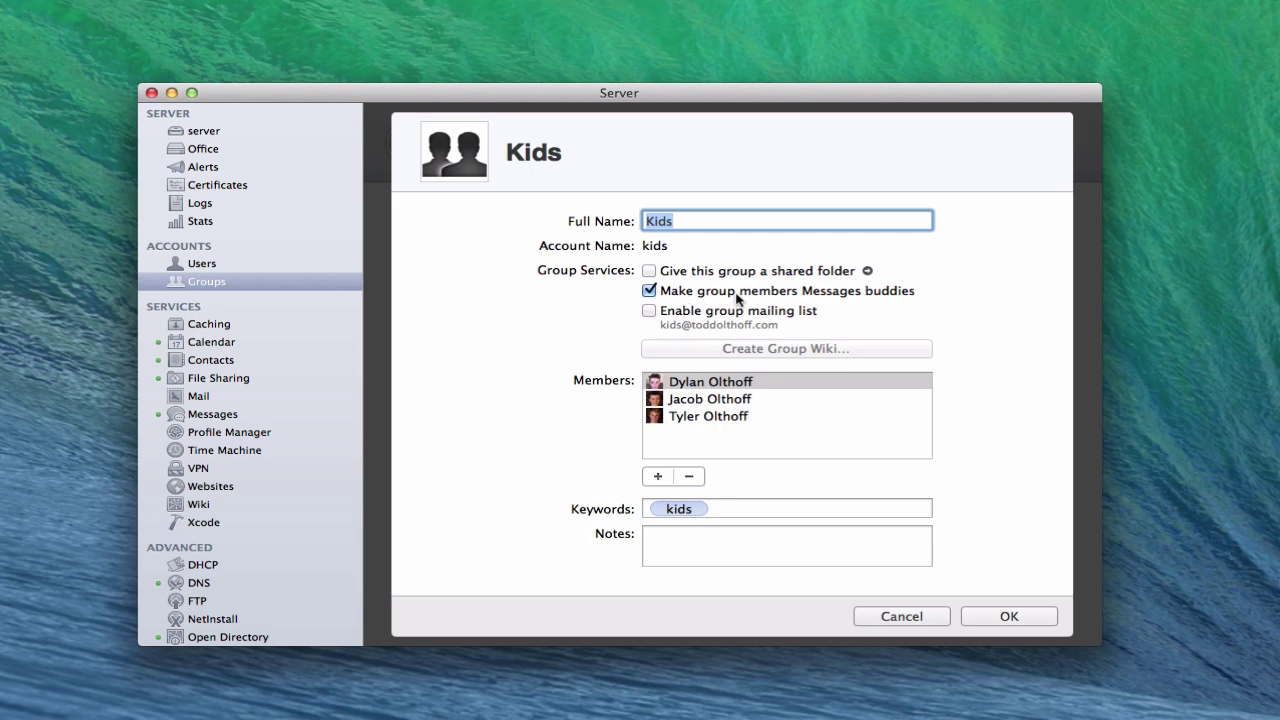
pyautogui.click(890, 619)
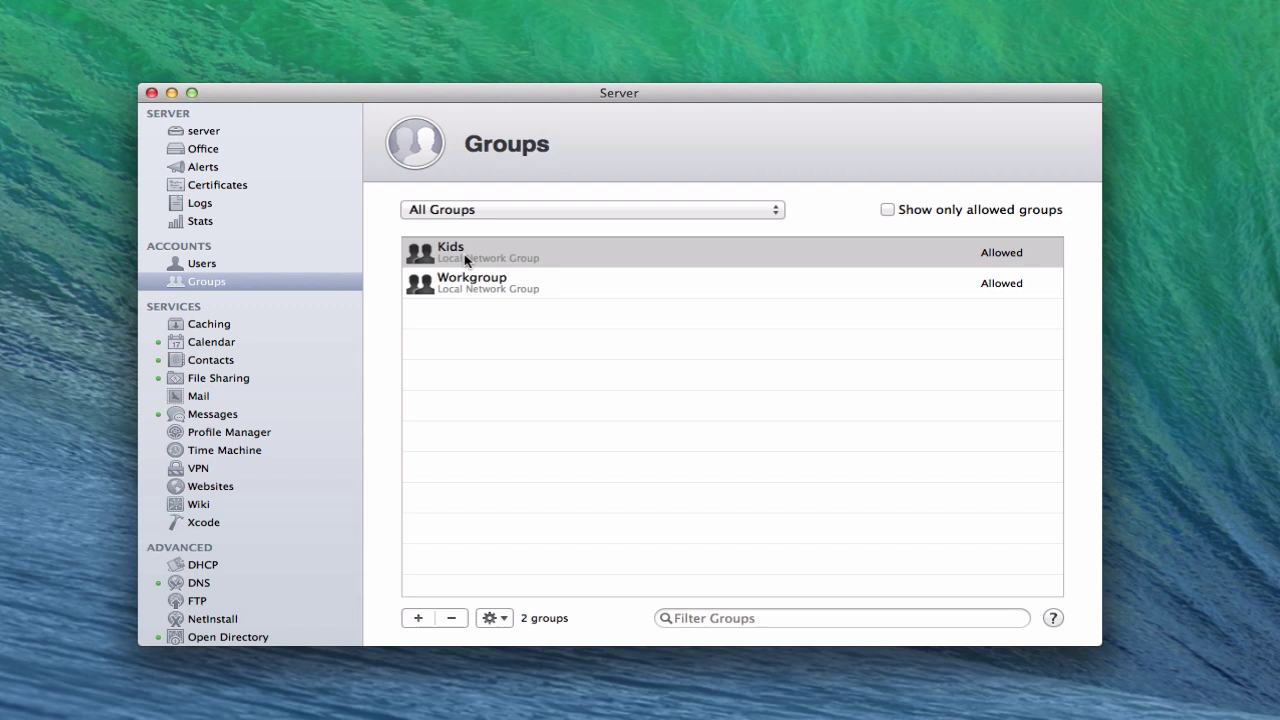
# Go back to the Messages service settings, then open the Messages menu on the client Mac
pyautogui.click(214, 411)
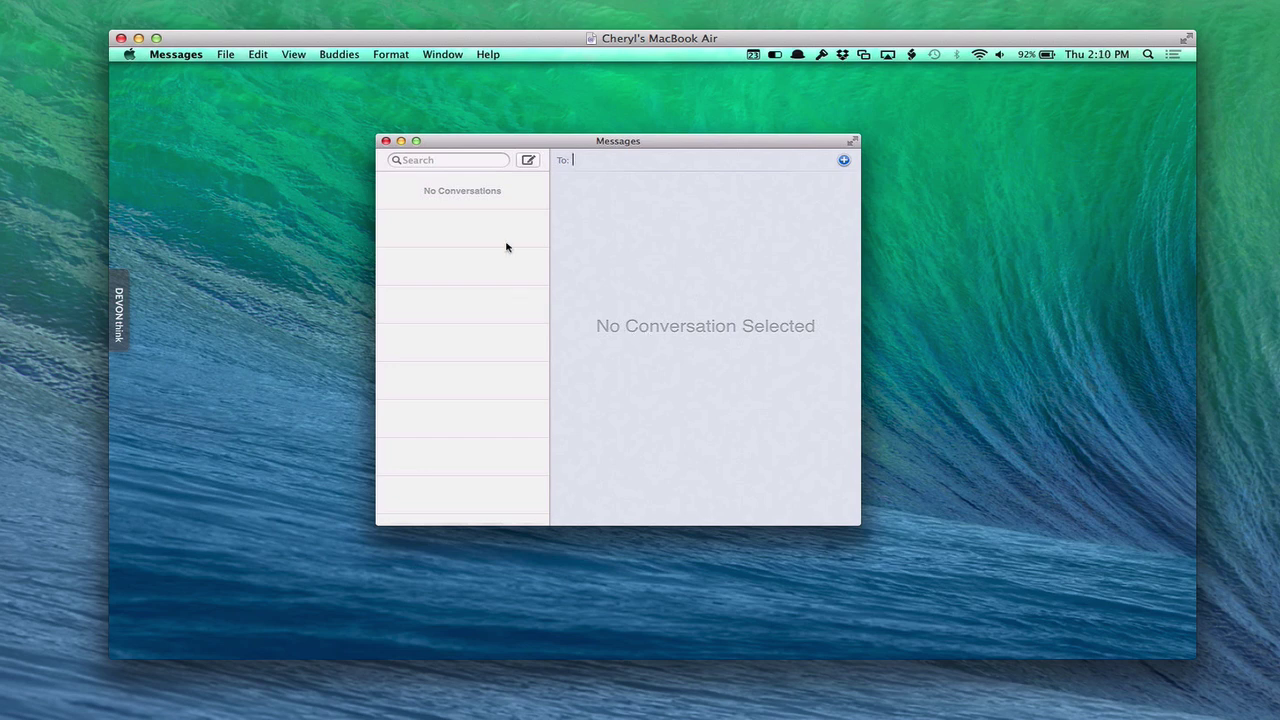
pyautogui.click(181, 57)
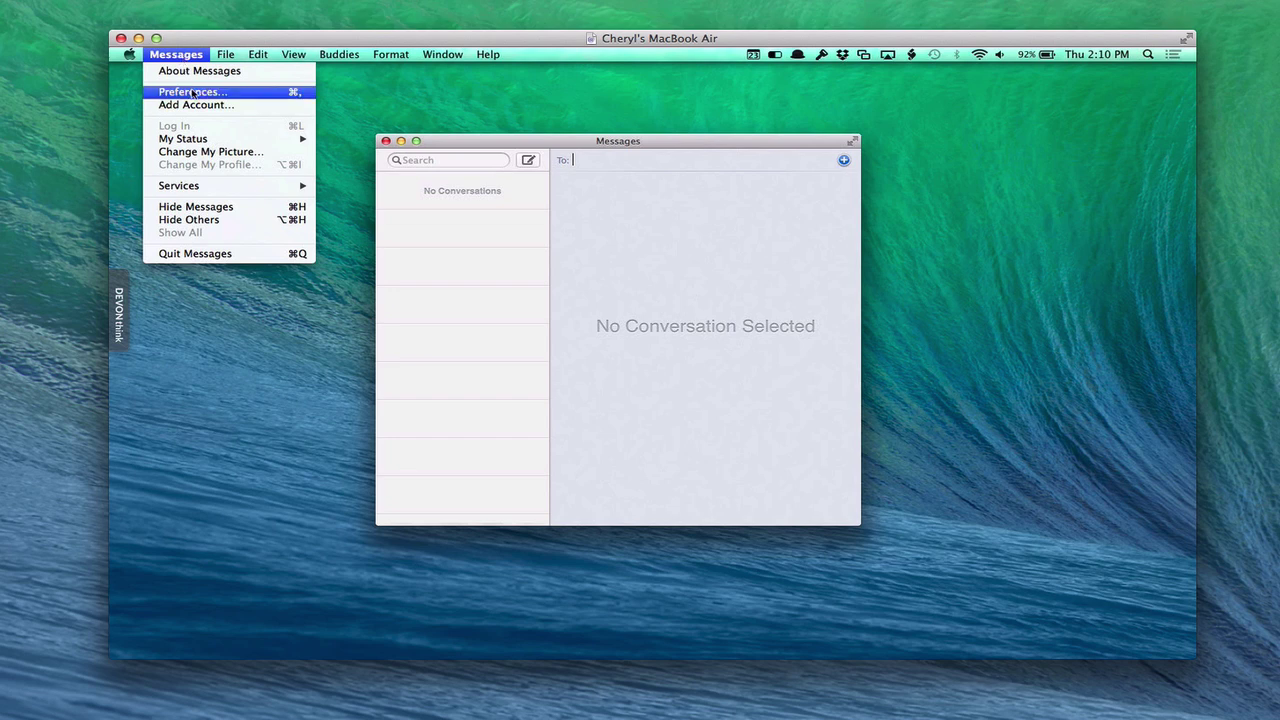
# Add an 'Other messages account' and set its account type to Jabber
pyautogui.click(201, 109)
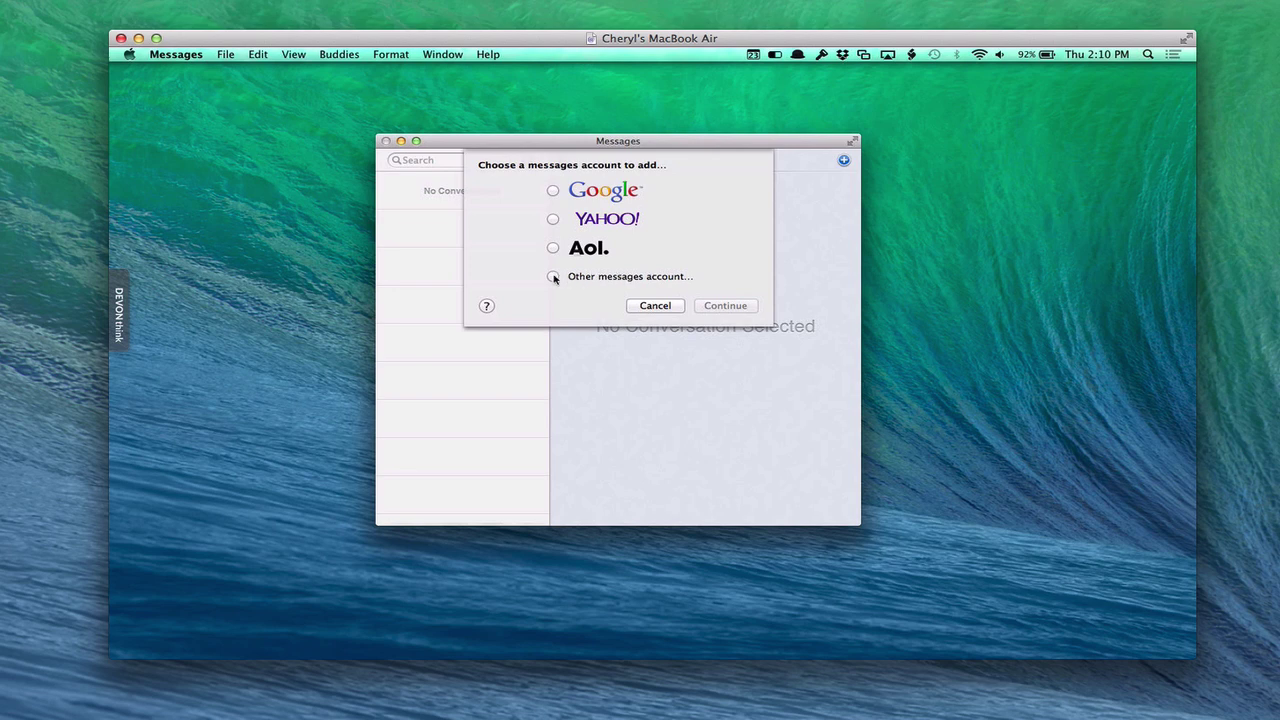
pyautogui.click(553, 277)
pyautogui.click(725, 305)
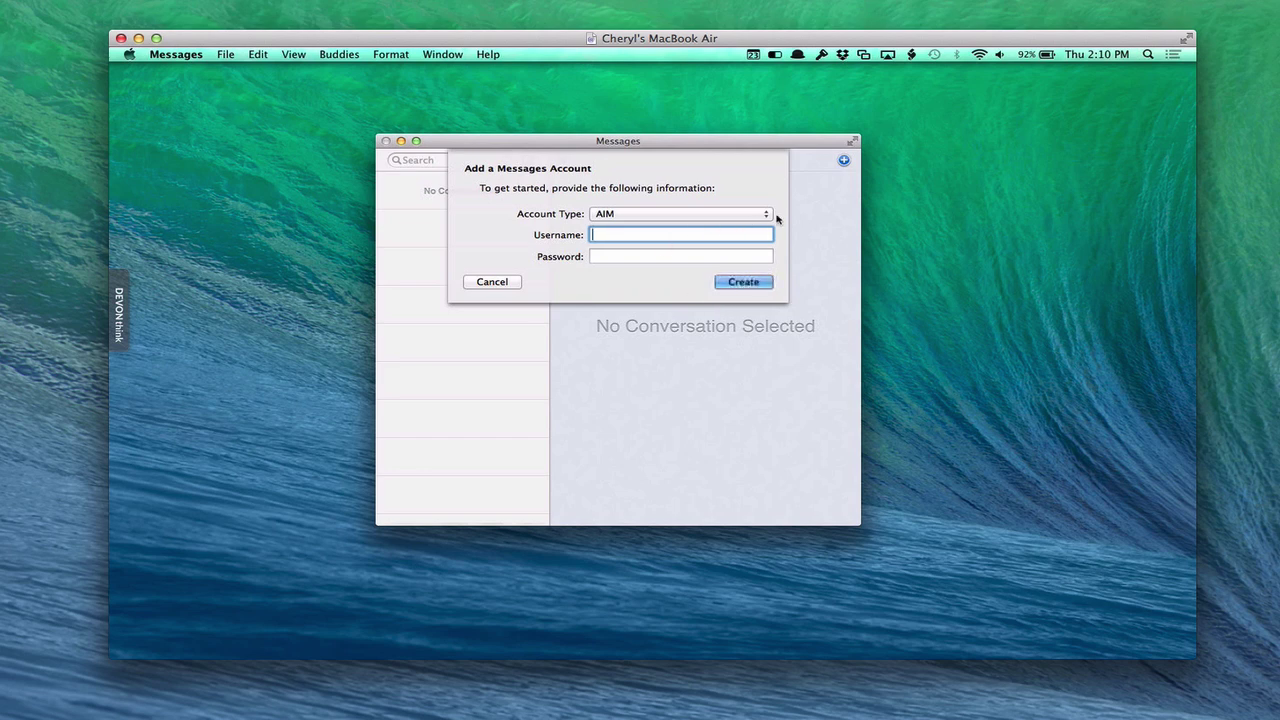
pyautogui.click(767, 216)
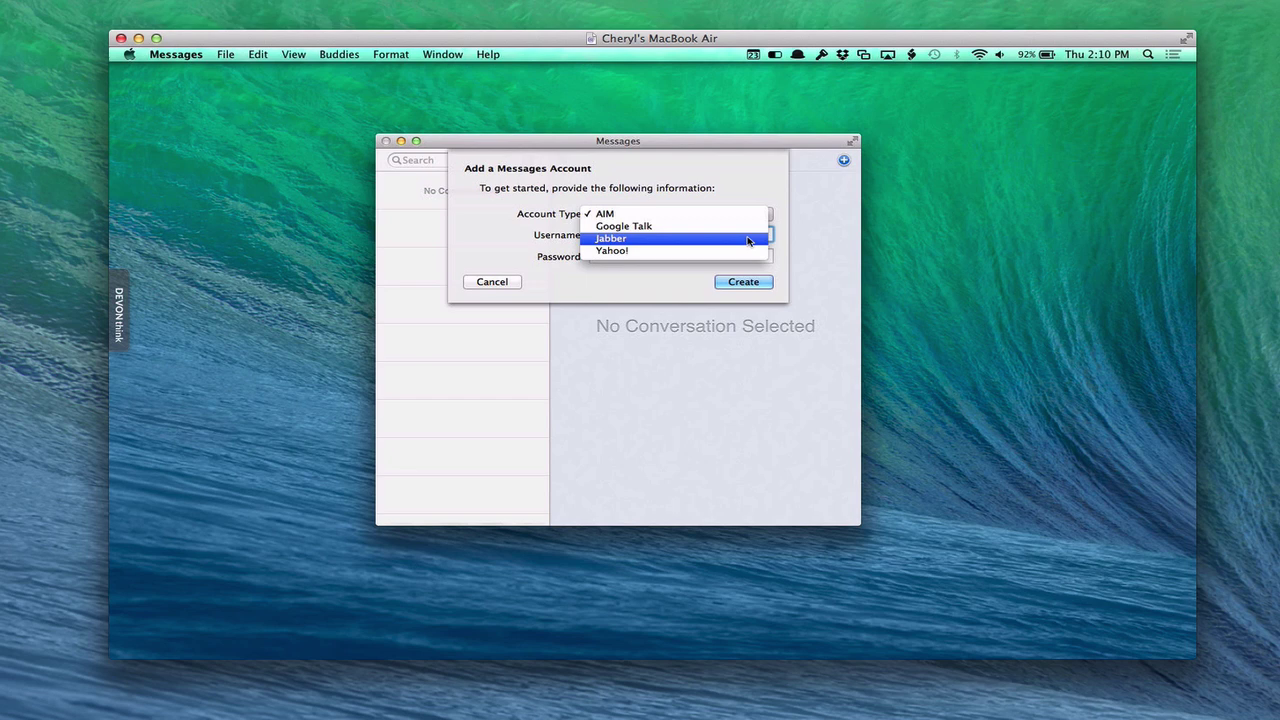
pyautogui.click(748, 239)
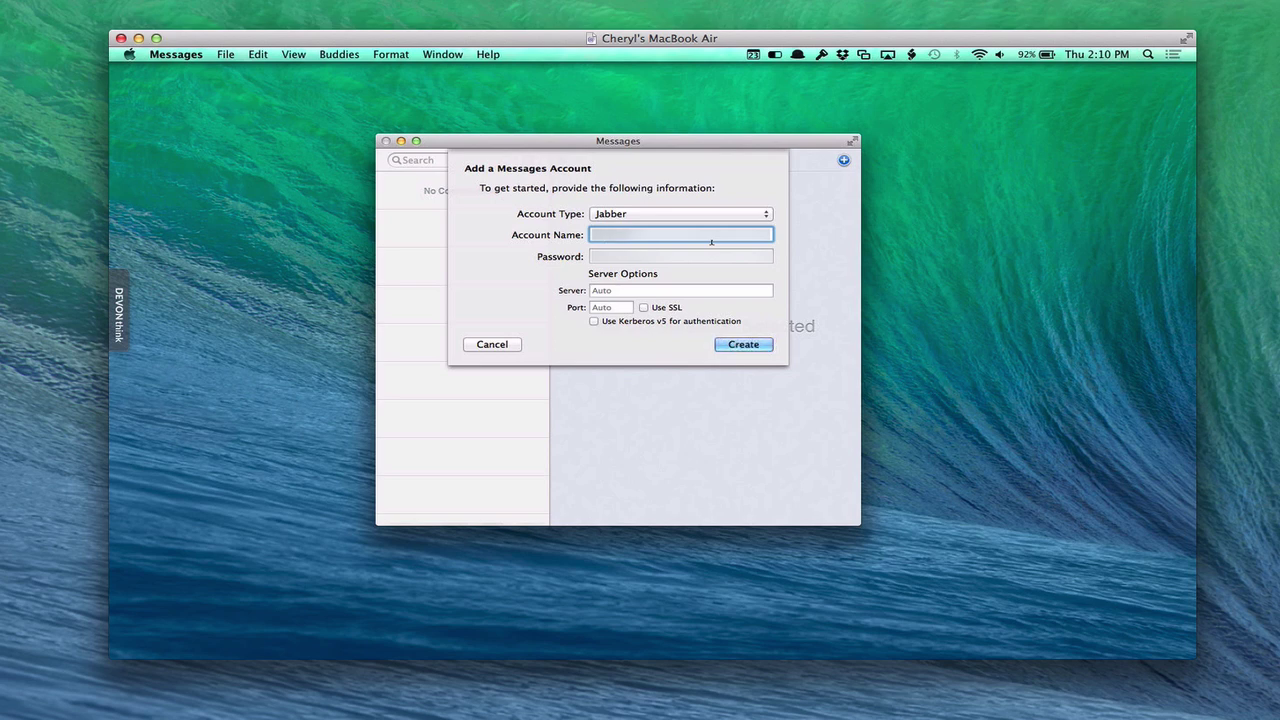
# Enter the Jabber account name and password, then create the account
pyautogui.write('me')
pyautogui.press('Tab')
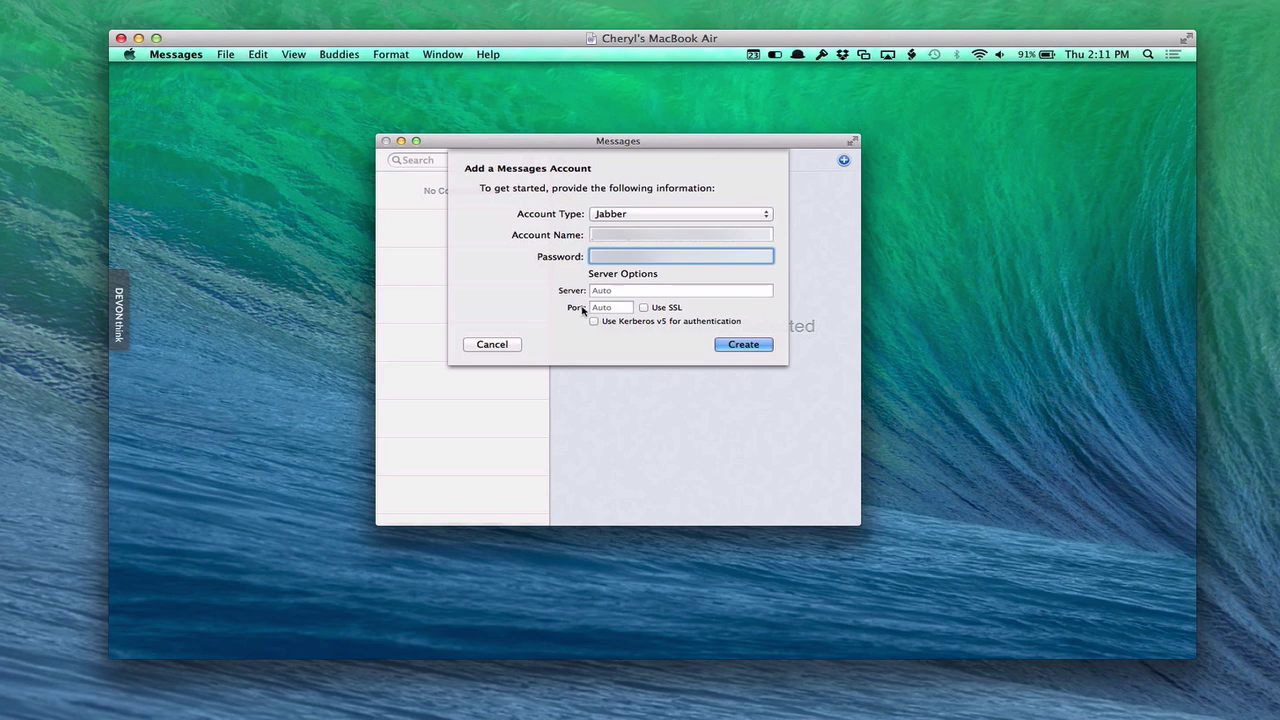
pyautogui.click(744, 345)
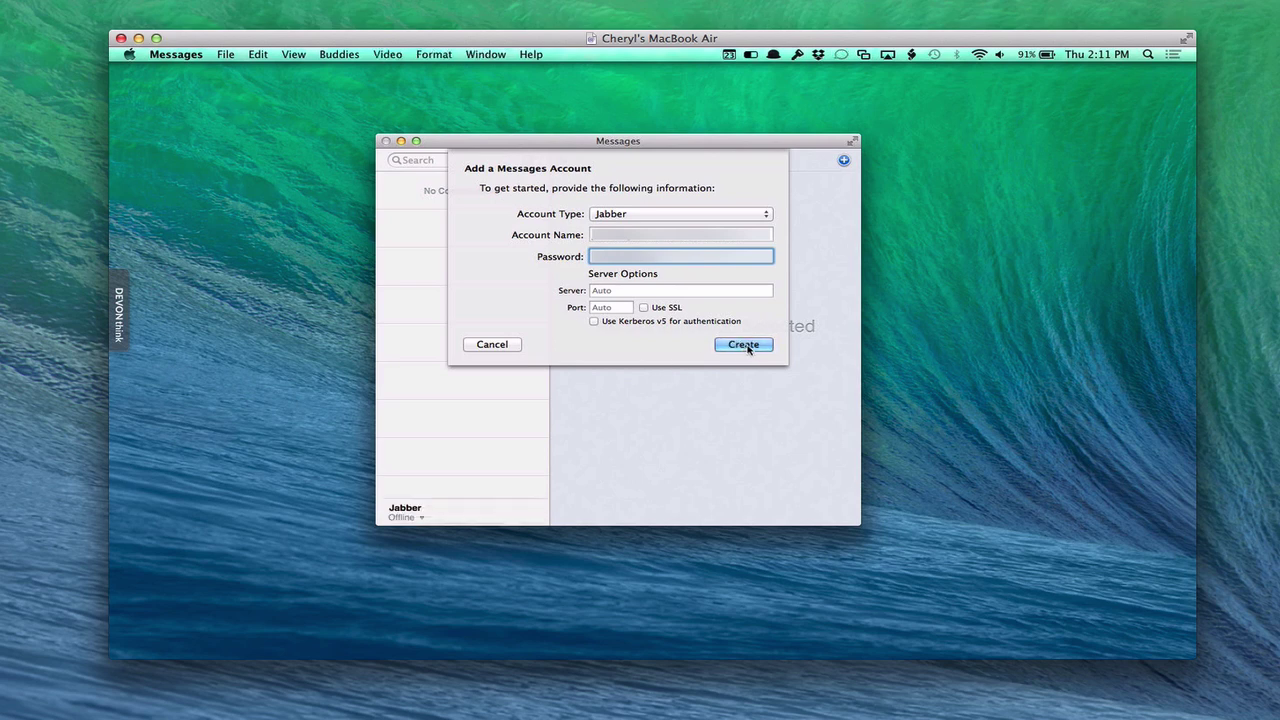
# Confirm the Jabber account, move the buddy list aside, and expand its Offline group
pyautogui.click(744, 345)
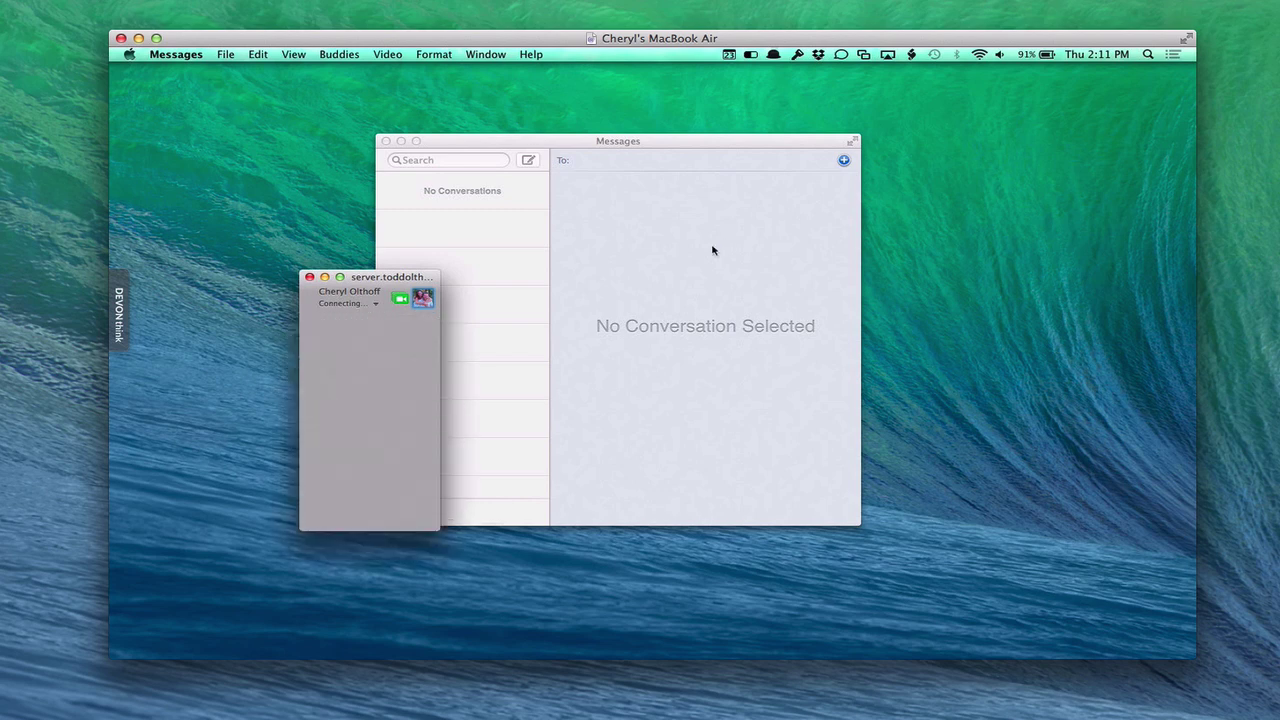
pyautogui.moveTo(382, 277); pyautogui.dragTo(304, 172)
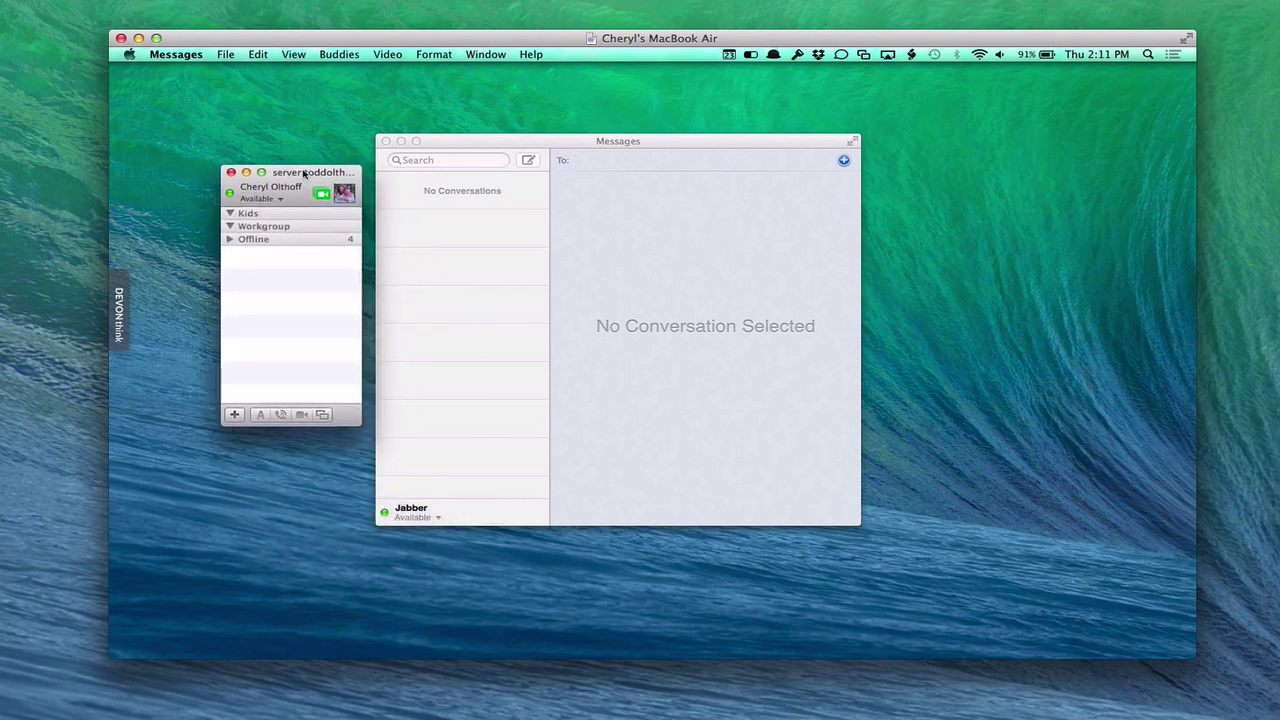
pyautogui.click(229, 240)
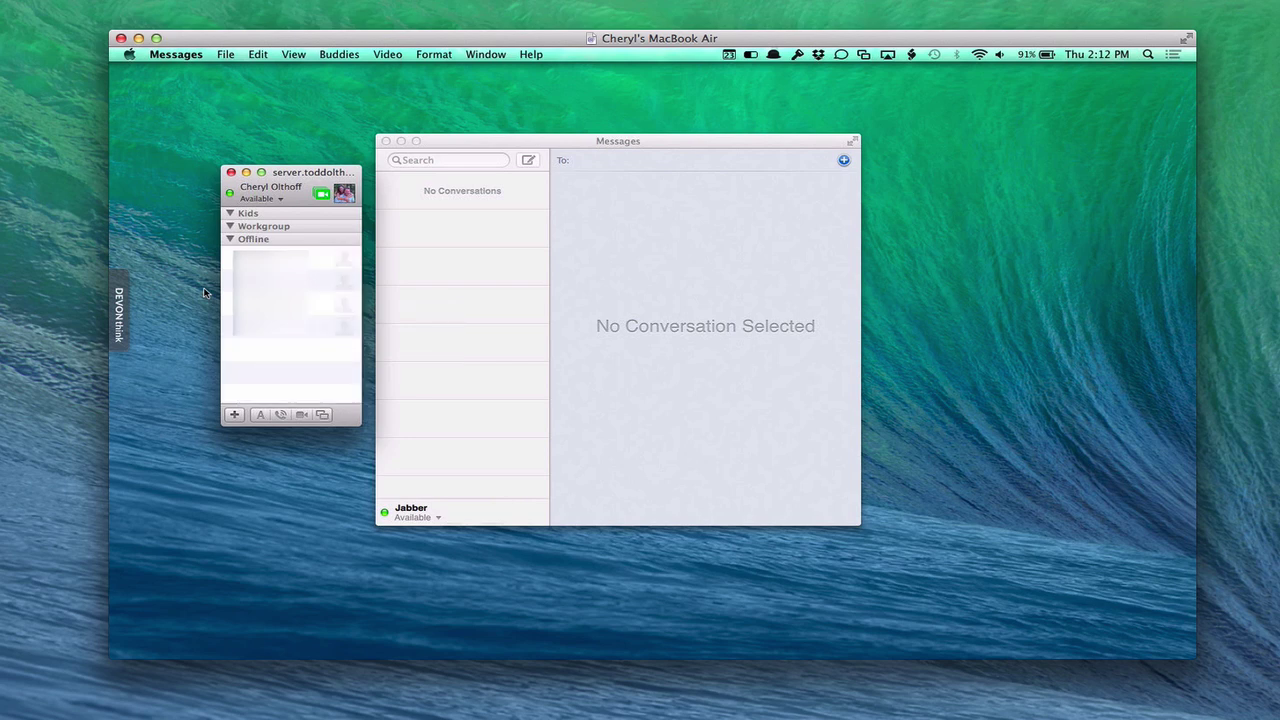
# Close the buddy list and check the Jabber status list, leaving it Available
pyautogui.click(231, 172)
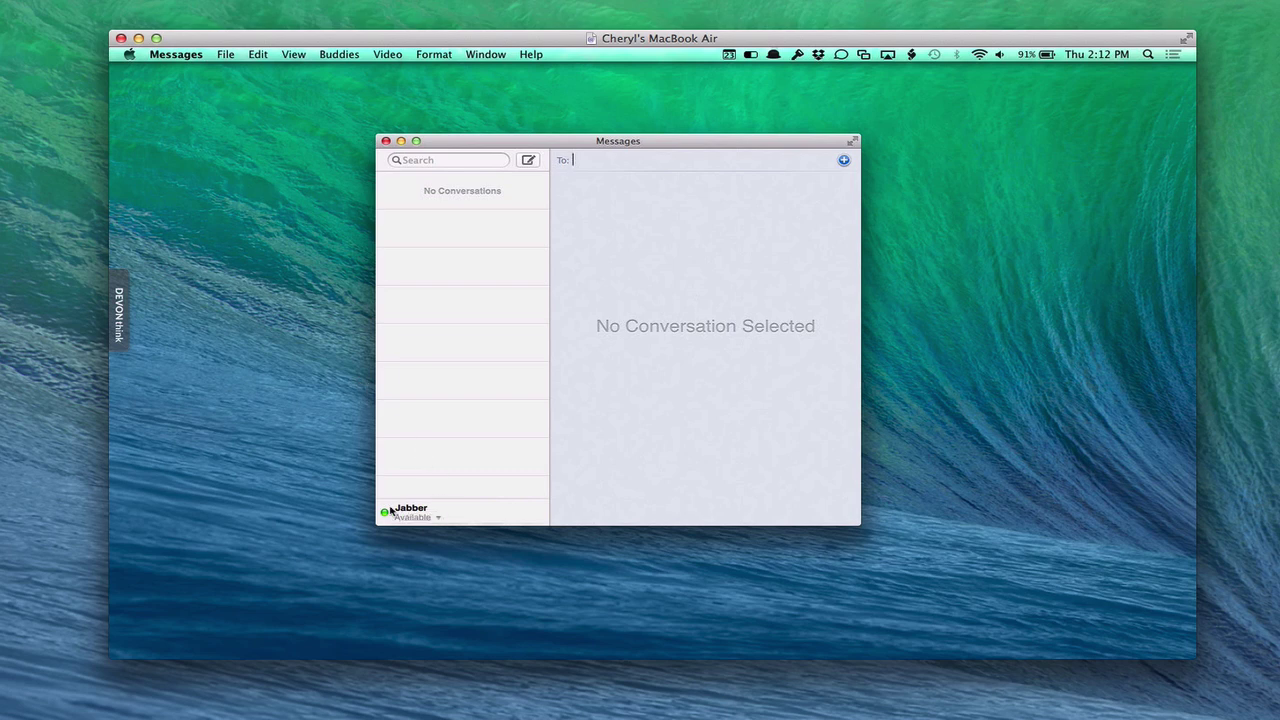
pyautogui.click(440, 518)
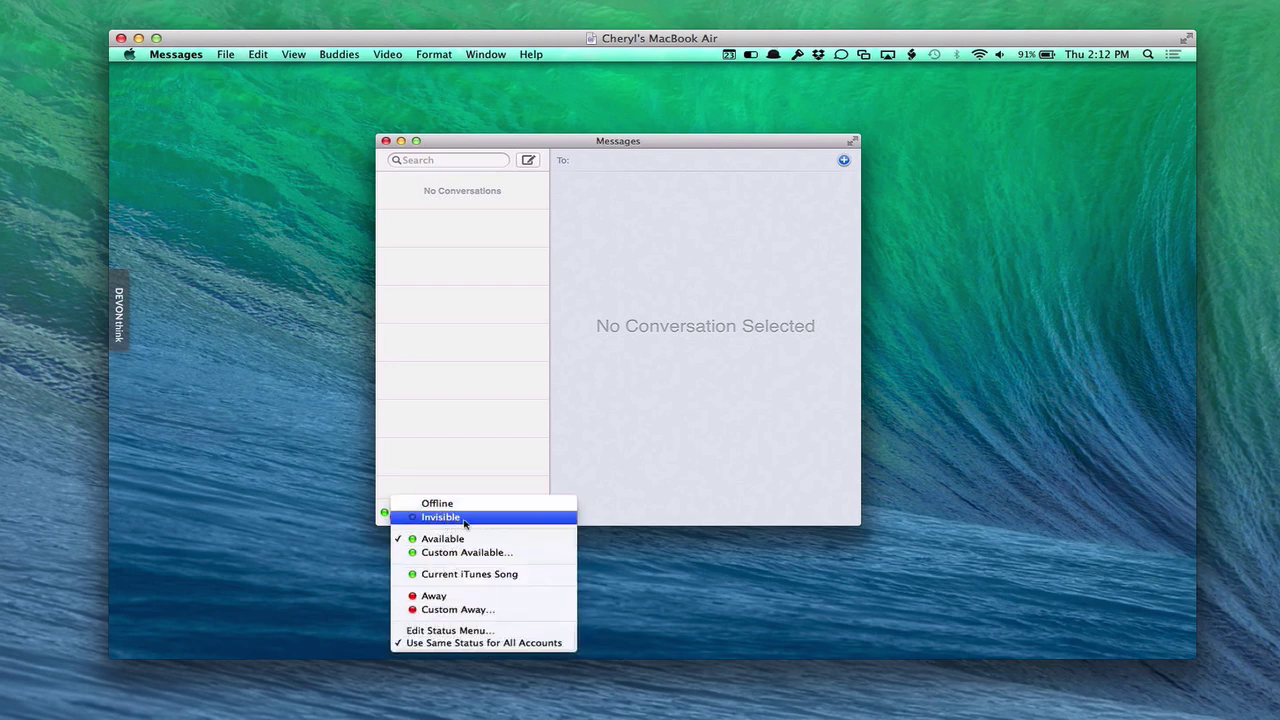
pyautogui.click(400, 435)
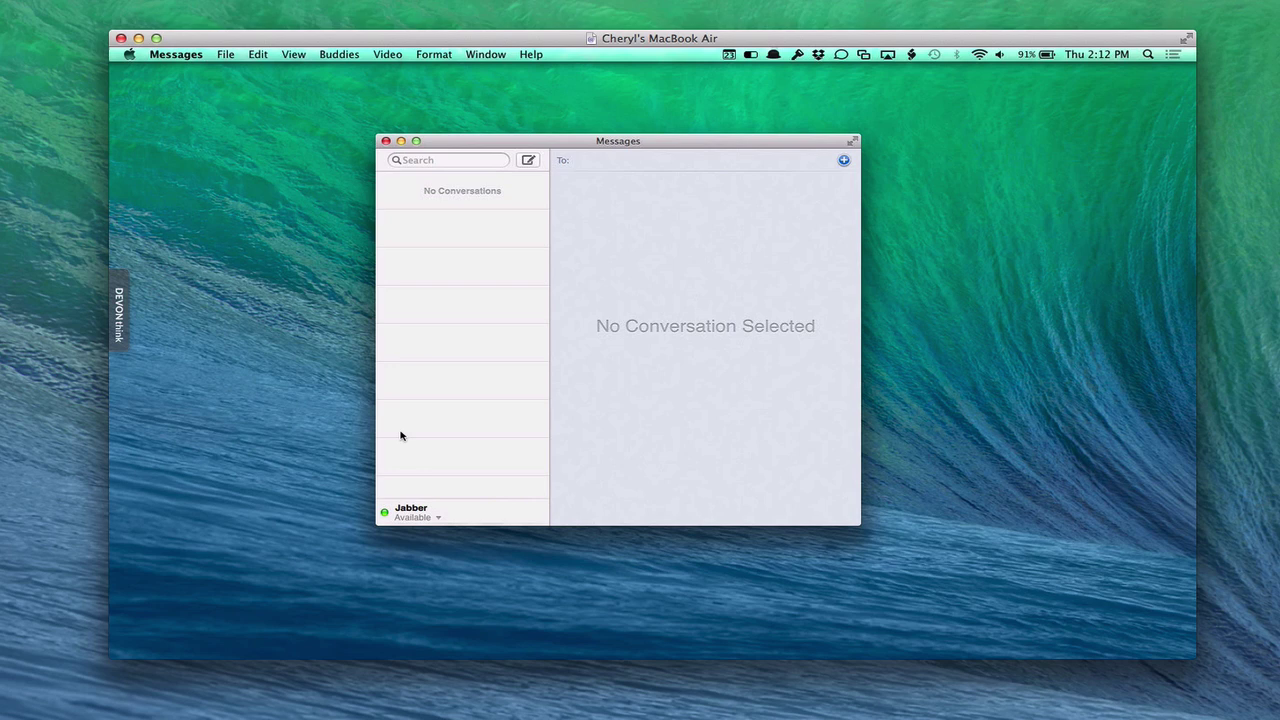
# Paste a recipient address, then discard the suggested server address completion
pyautogui.press('super+v')
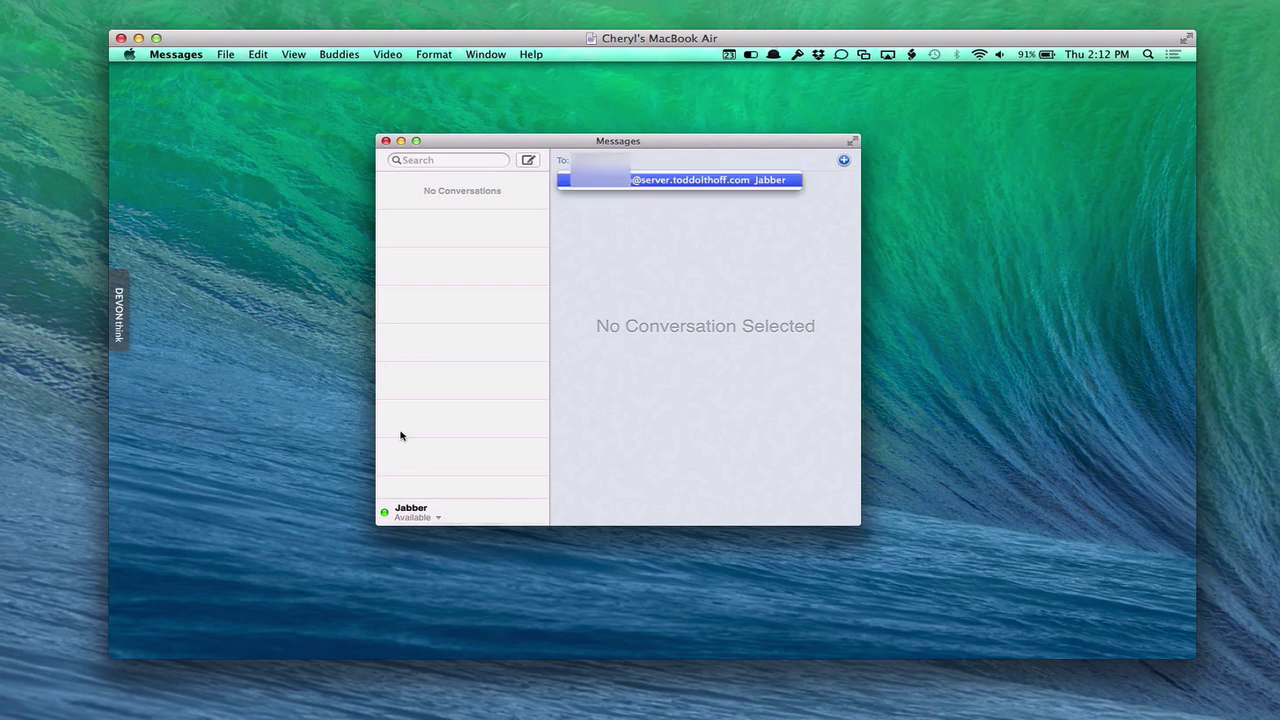
pyautogui.press('Down')
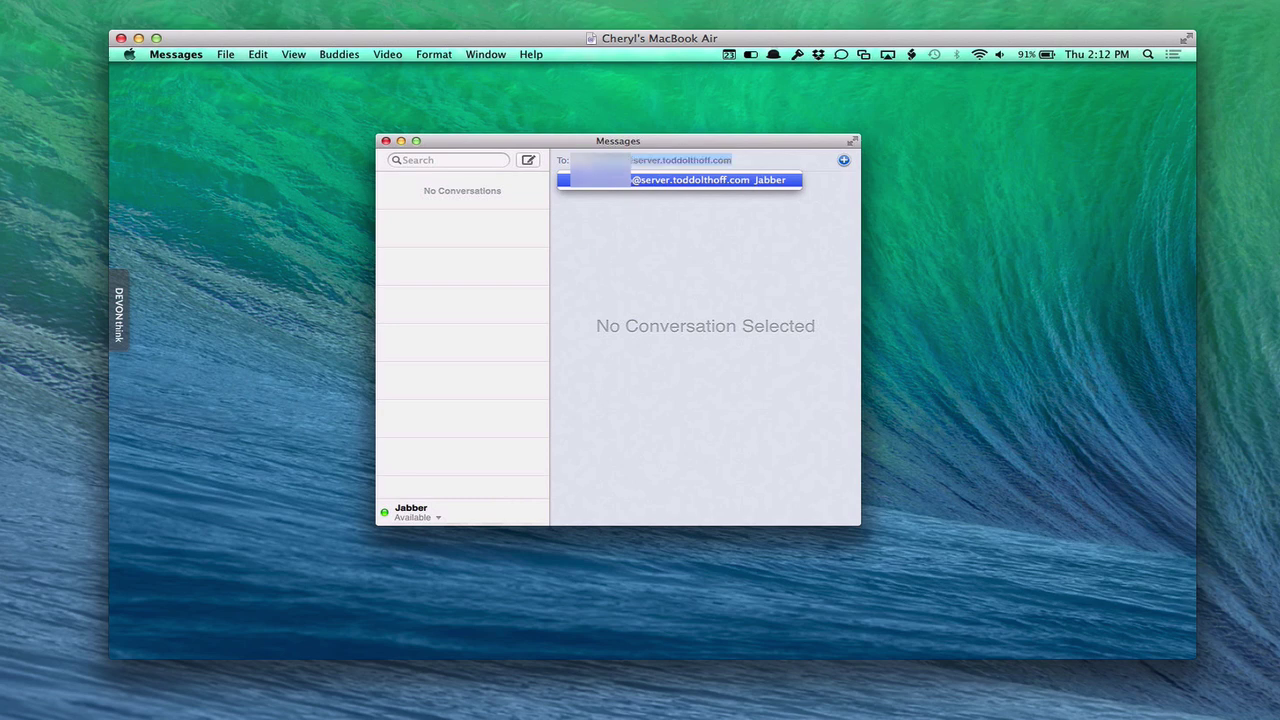
pyautogui.press('BackSpace')
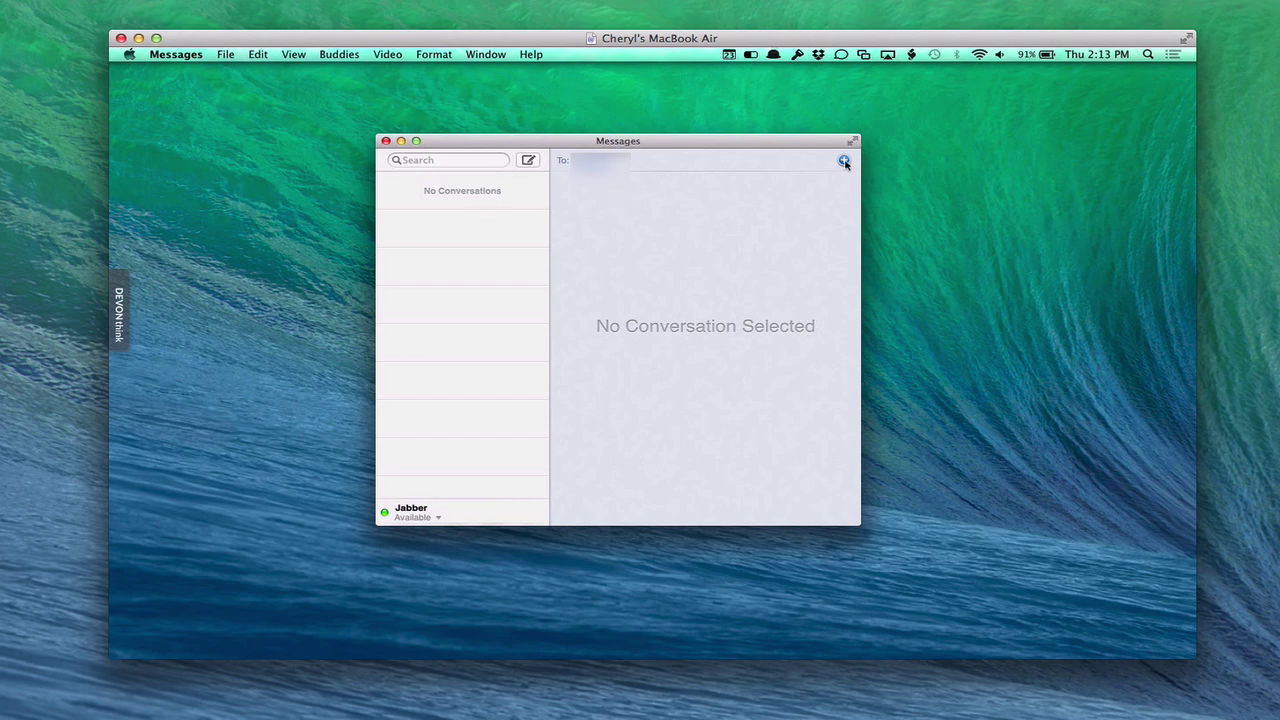
# Address a new message to the suggested Jabber buddy on the server and send 'hi'
pyautogui.click(529, 160)
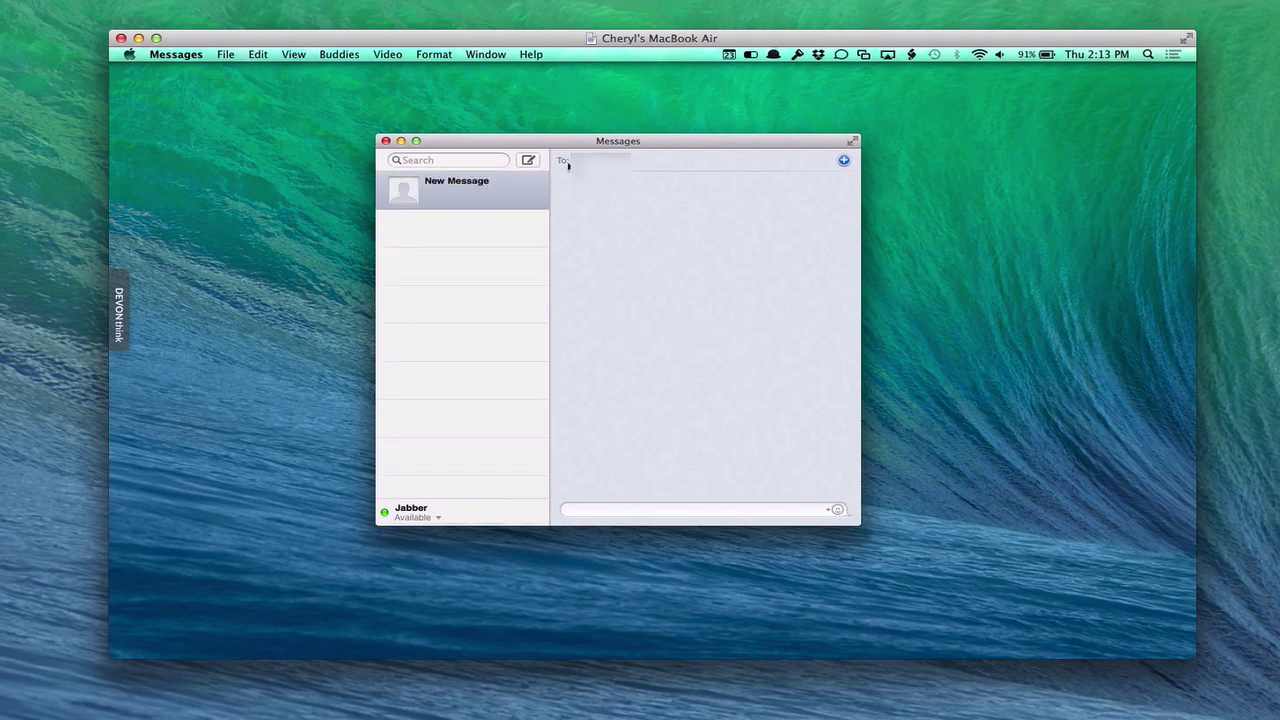
pyautogui.write('toddolthoff.com)')
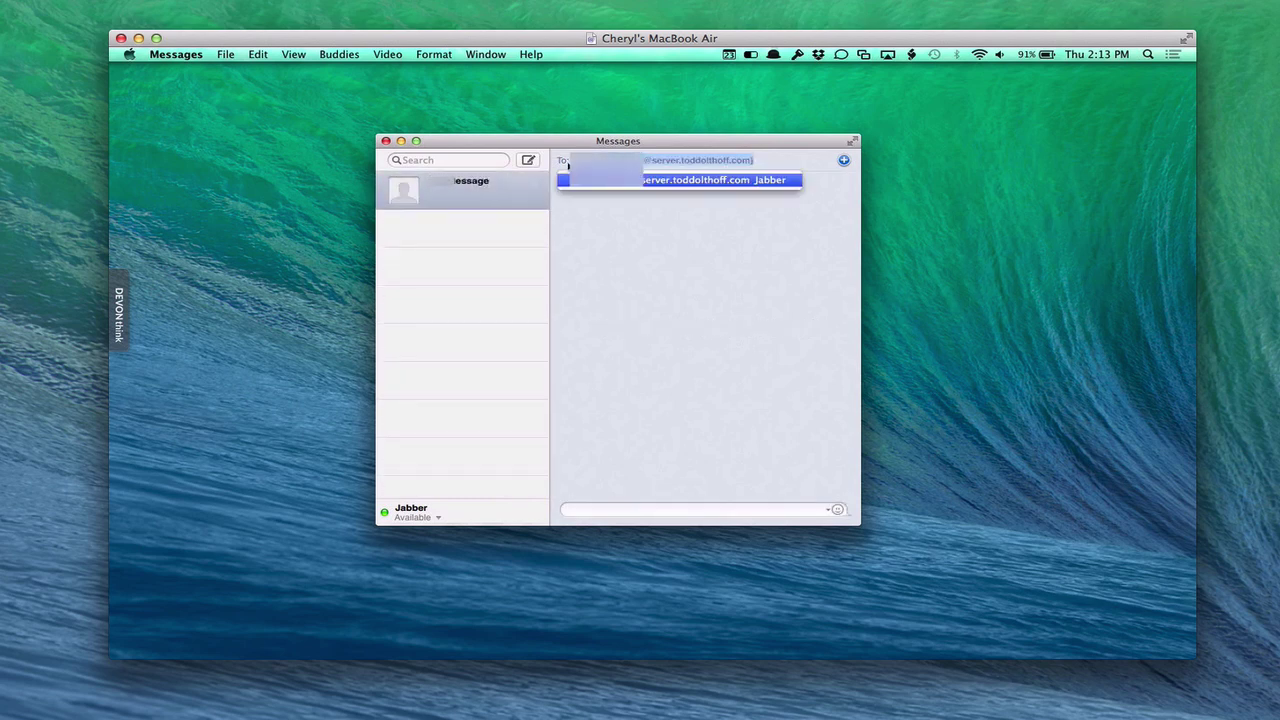
pyautogui.press('Return')
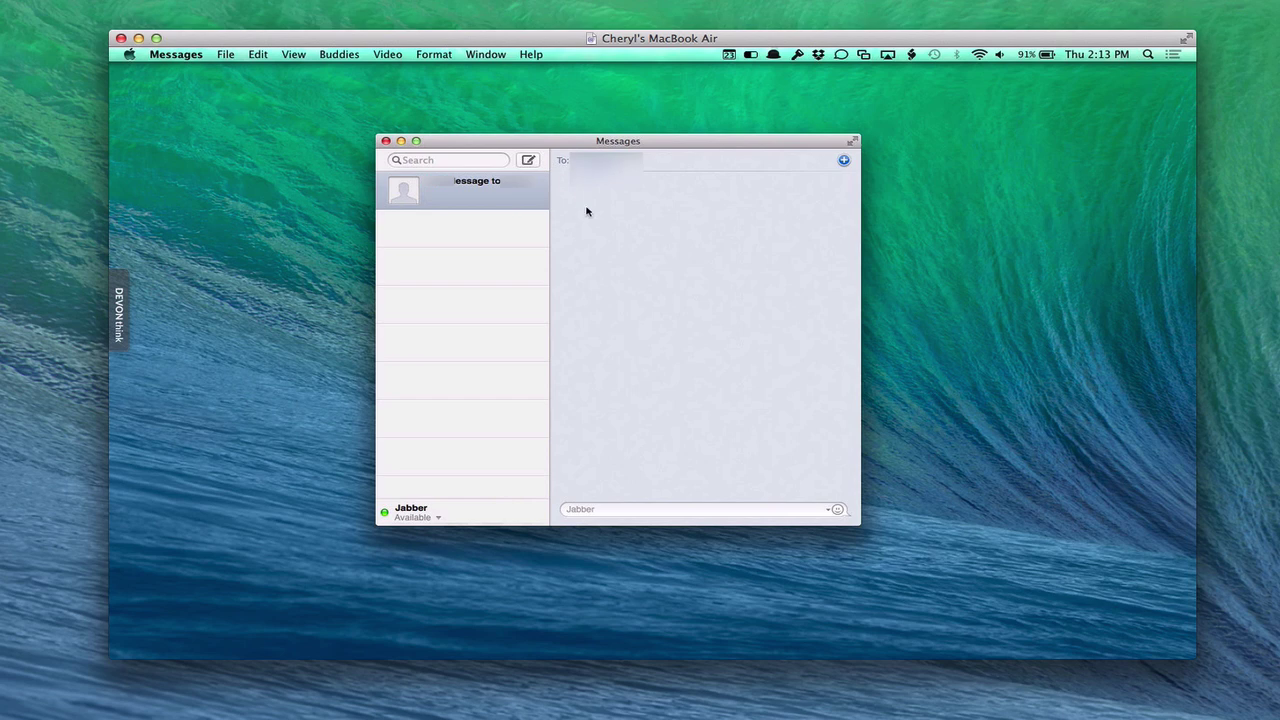
pyautogui.click(585, 510)
pyautogui.write('hi')
pyautogui.press('Return')
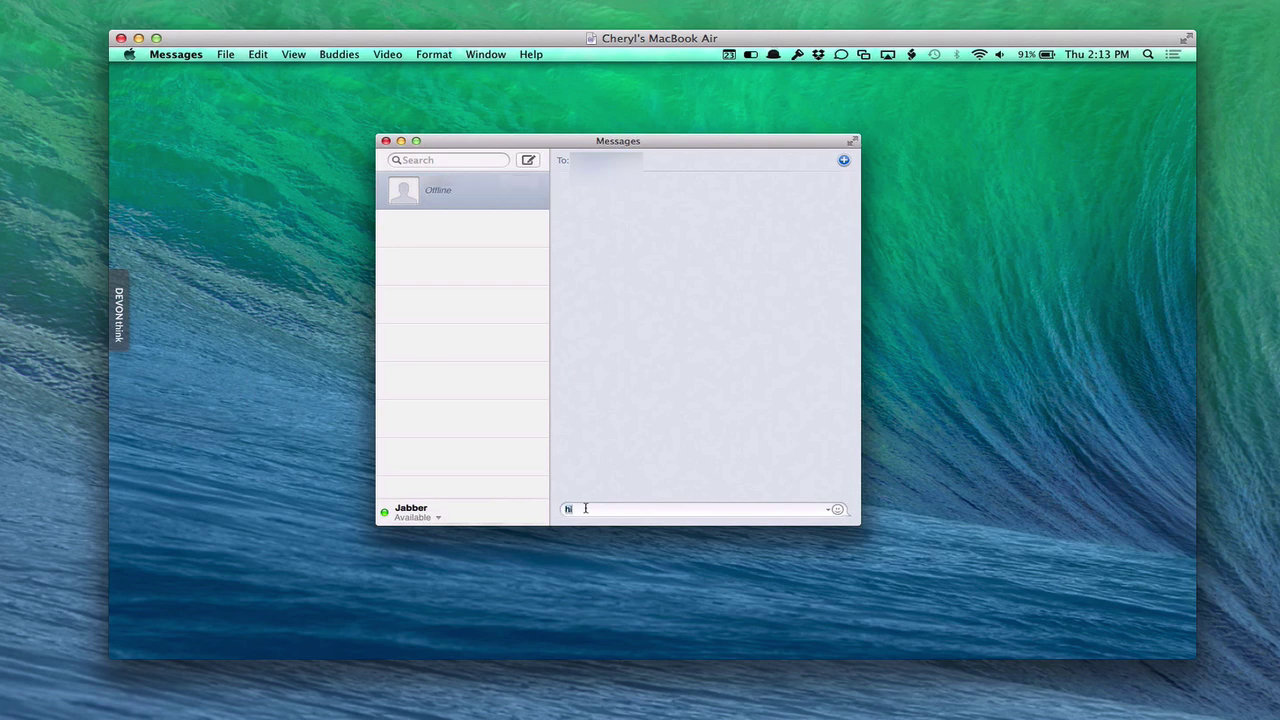